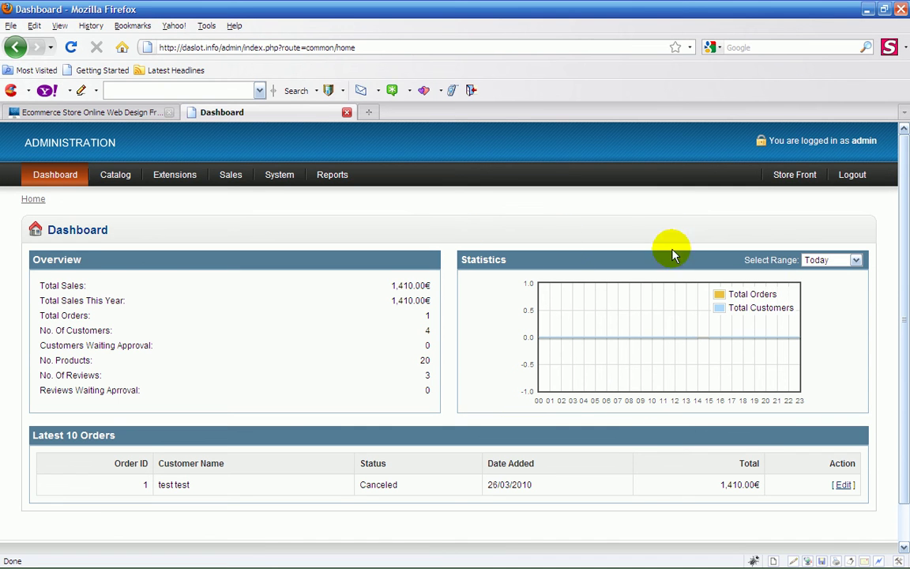
Look over the storefront home page and the admin dashboard, switching between them
left_click(122, 112)
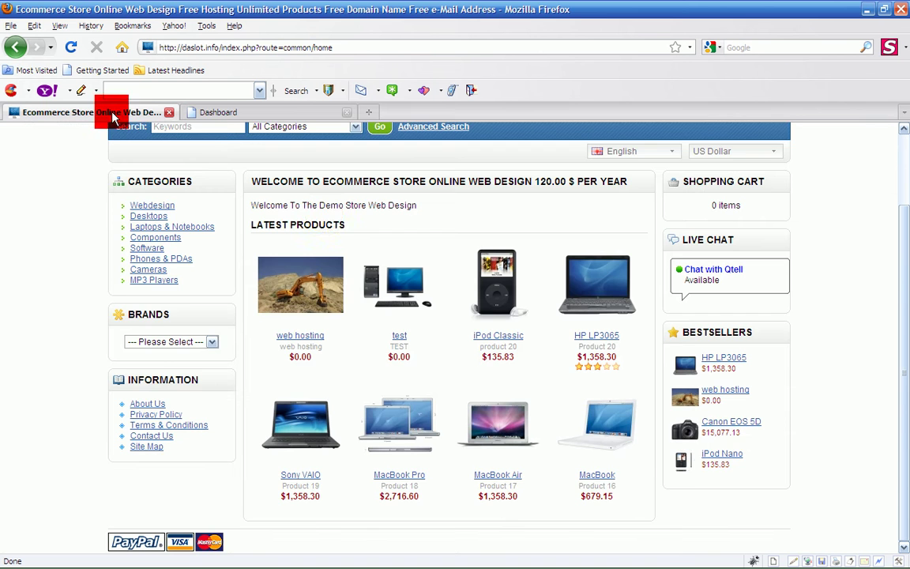
scroll(308, 245, "up", 2)
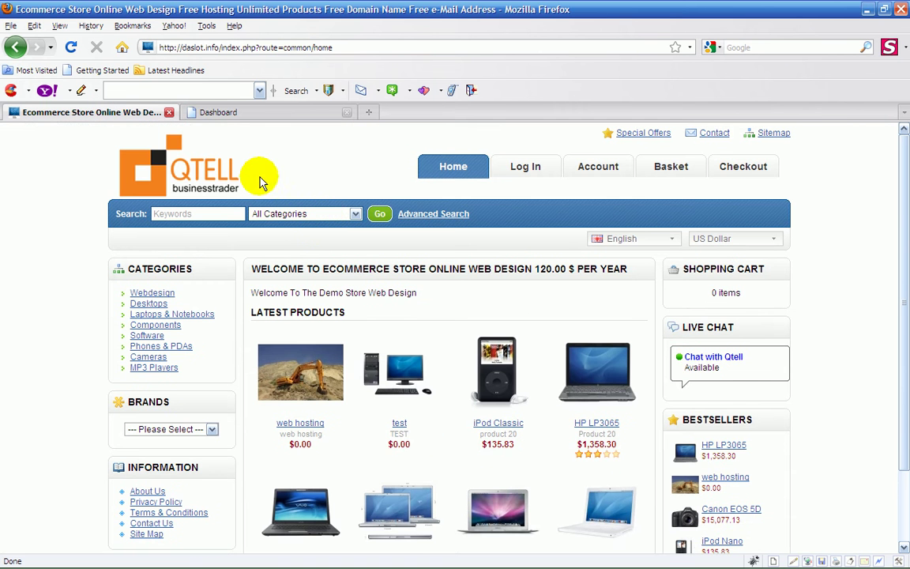
left_click(220, 112)
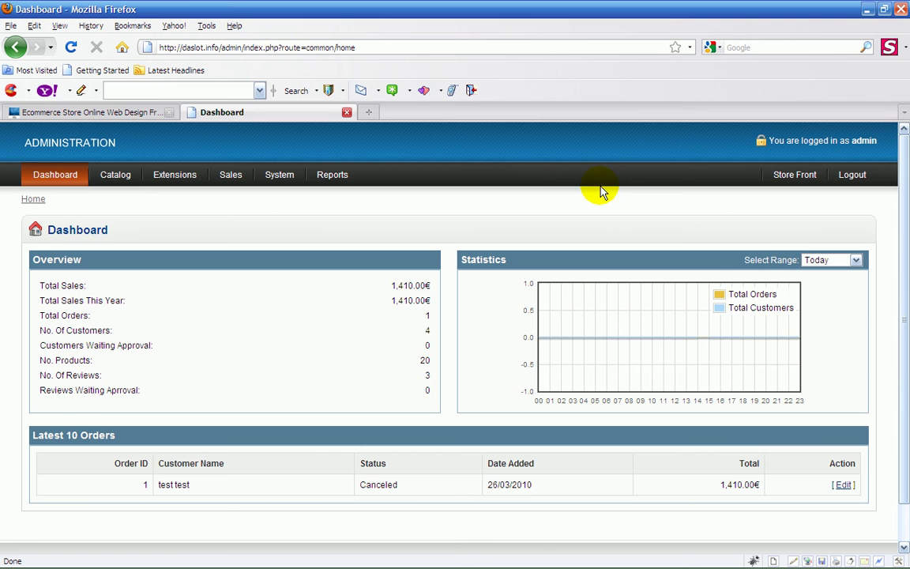
left_click(600, 160)
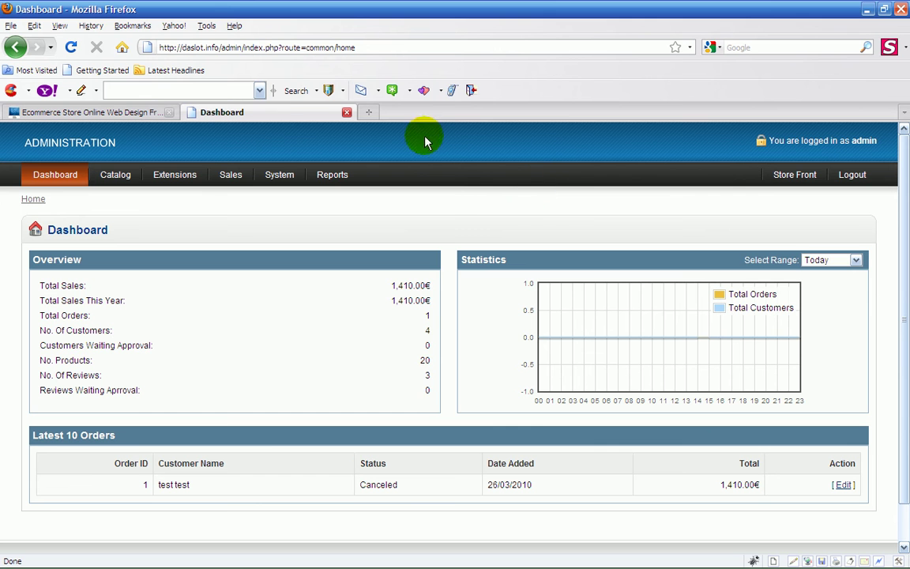
left_click(506, 171)
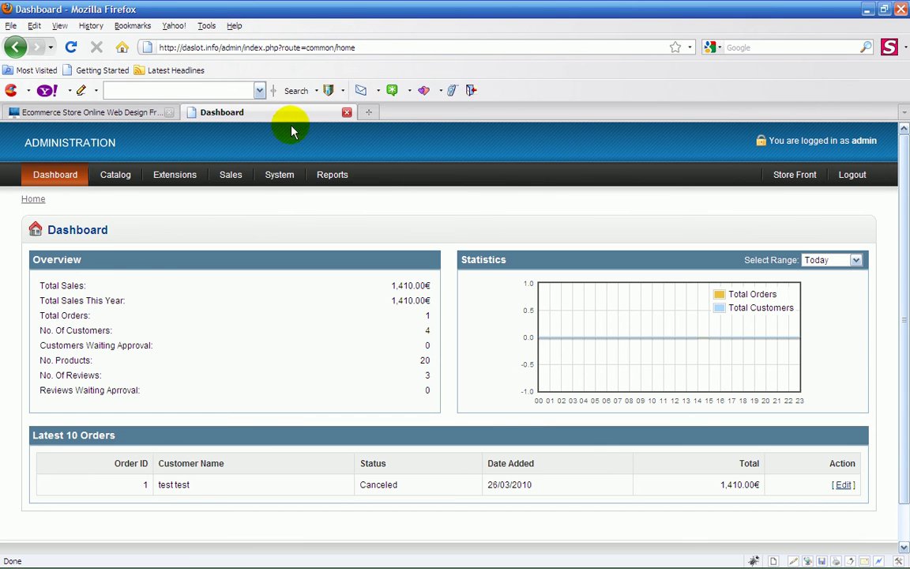
left_click(127, 113)
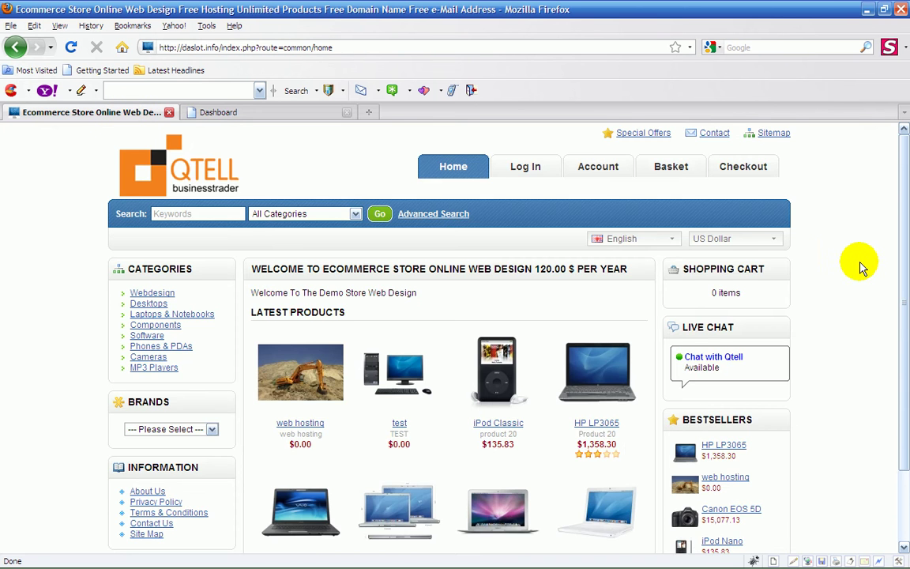
scroll(832, 228, "down", 1)
scroll(832, 228, "down", 1)
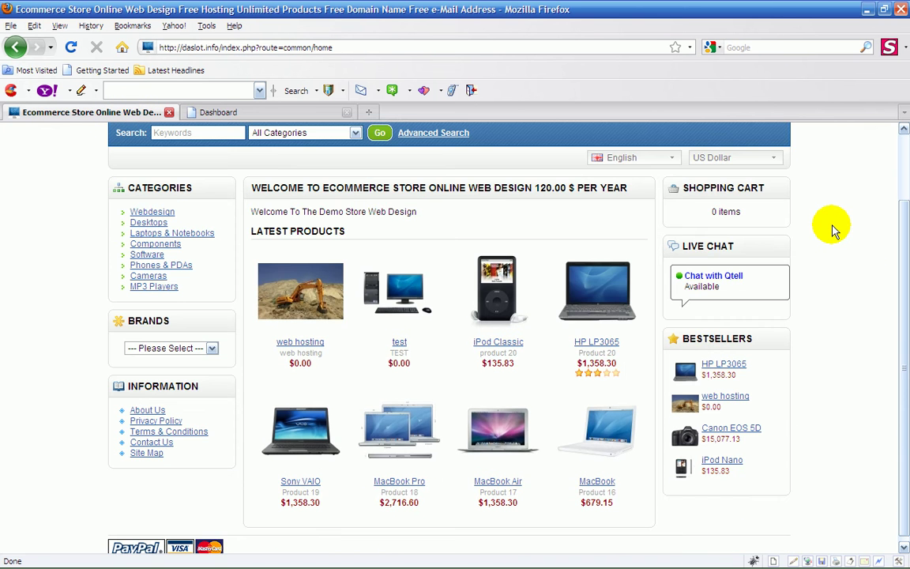
scroll(837, 221, "up", 1)
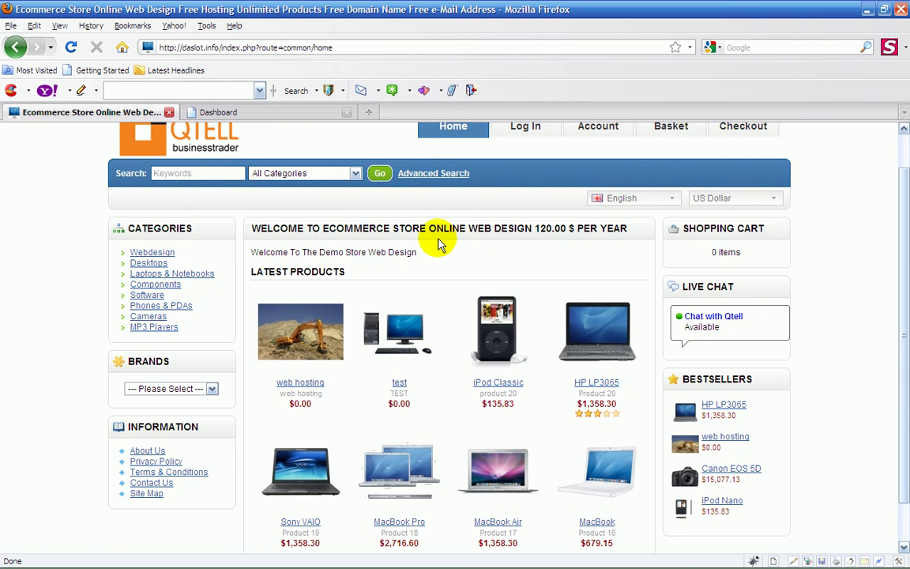
scroll(509, 324, "up", 1)
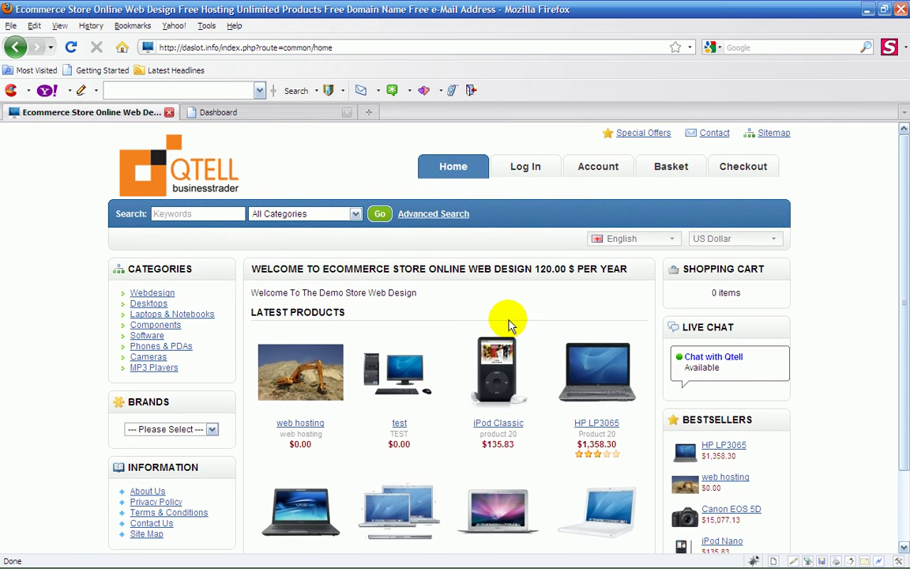
Return to the admin dashboard and open System > Settings
left_click(277, 115)
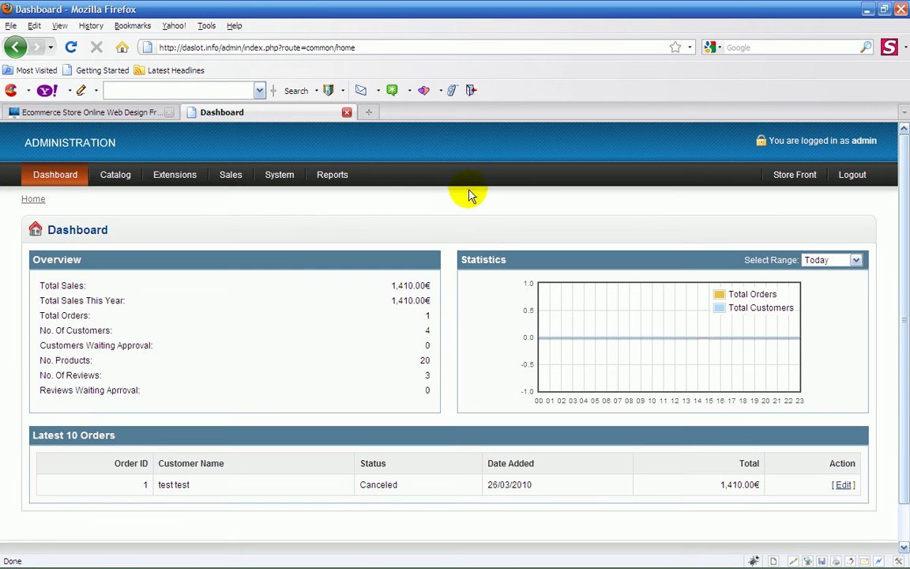
left_click(617, 167)
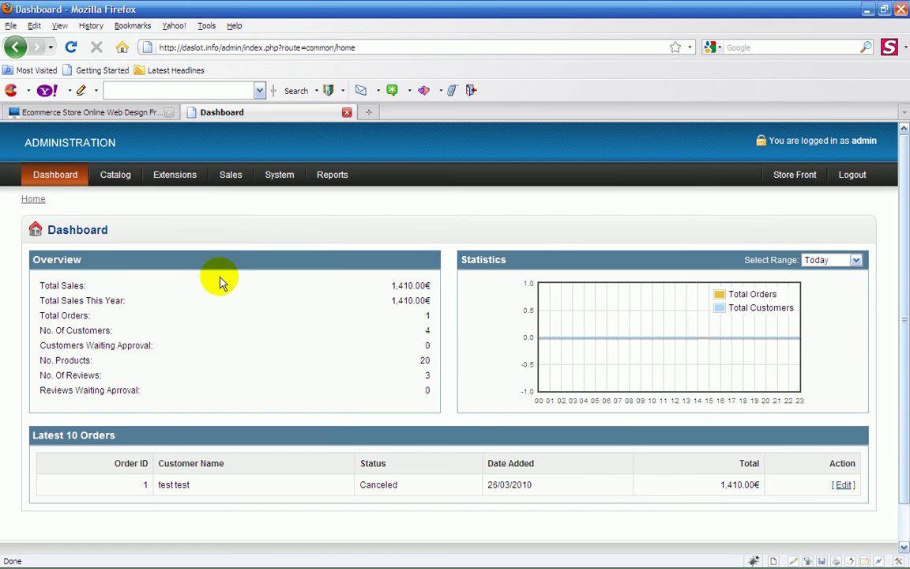
left_click(119, 117)
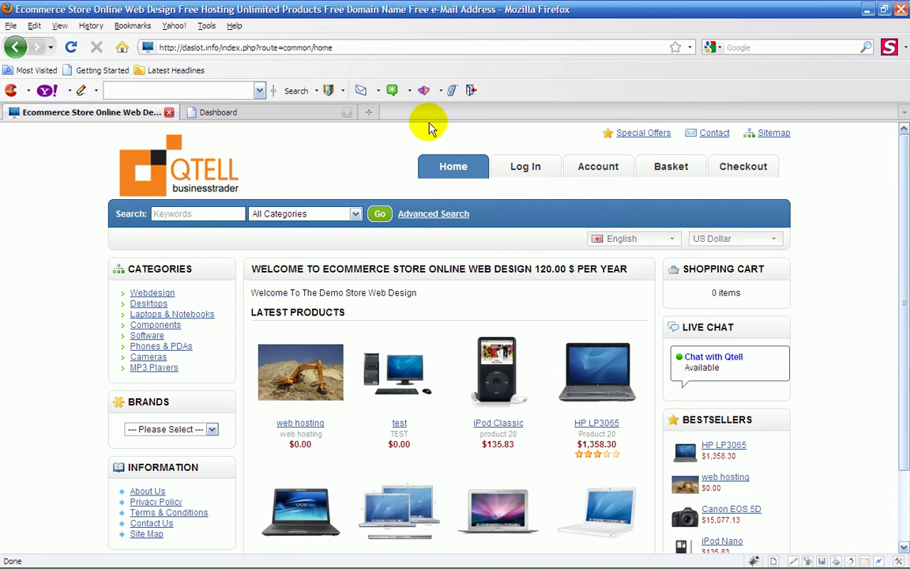
left_click(258, 113)
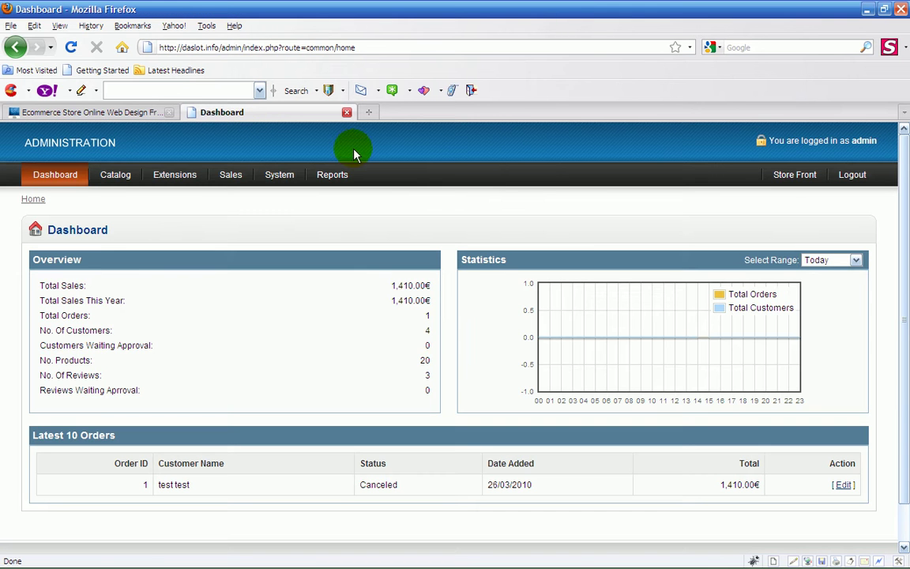
mouse_move(278, 178)
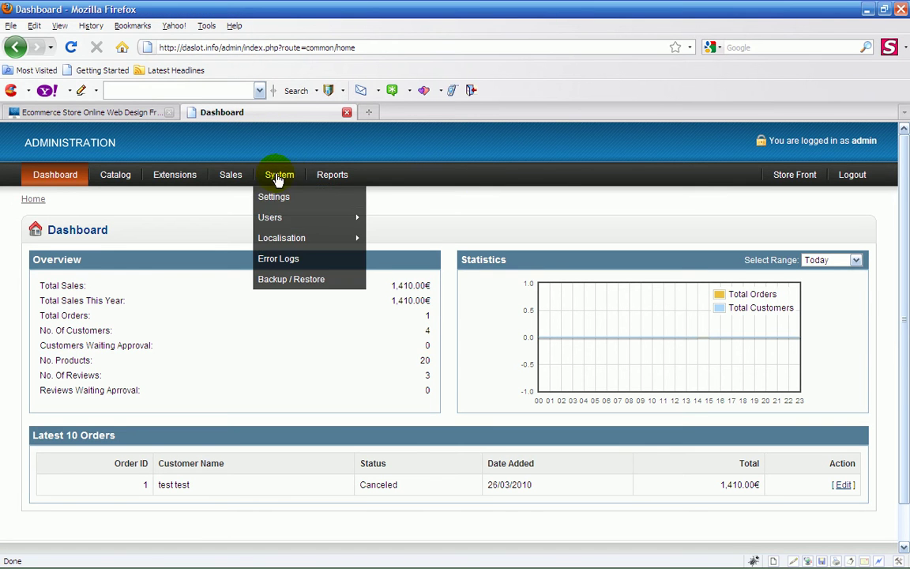
left_click(283, 200)
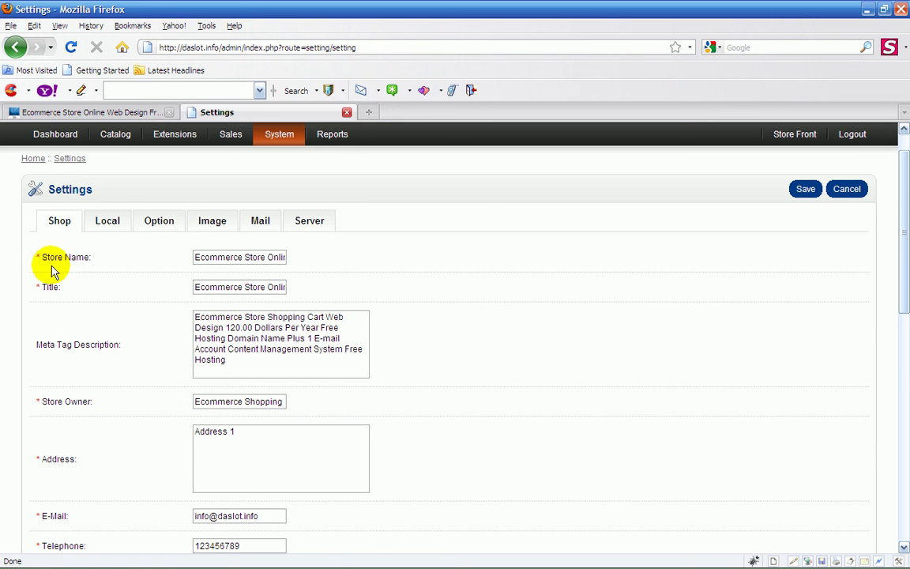
left_click_drag(198, 254, 425, 267)
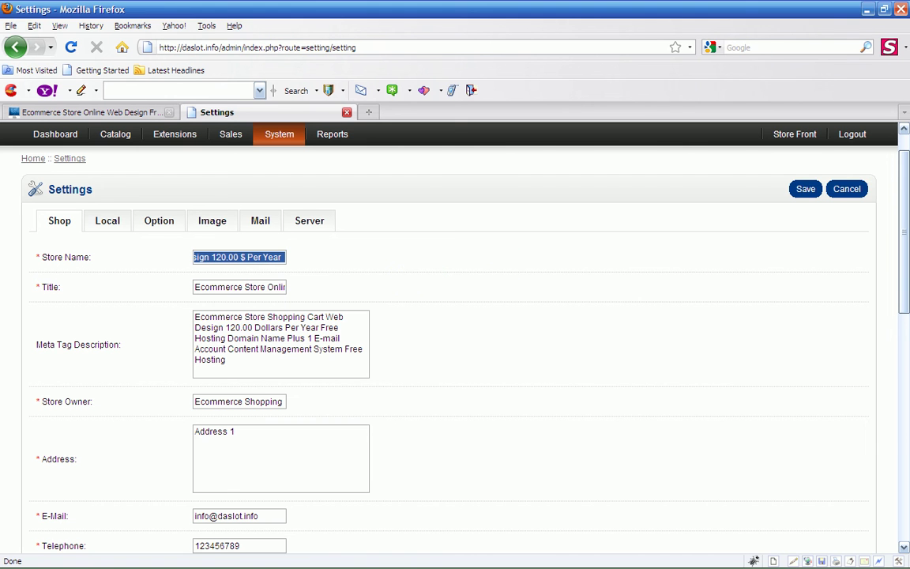
key("alt+Tab")
left_click_drag(808, 73, 653, 115)
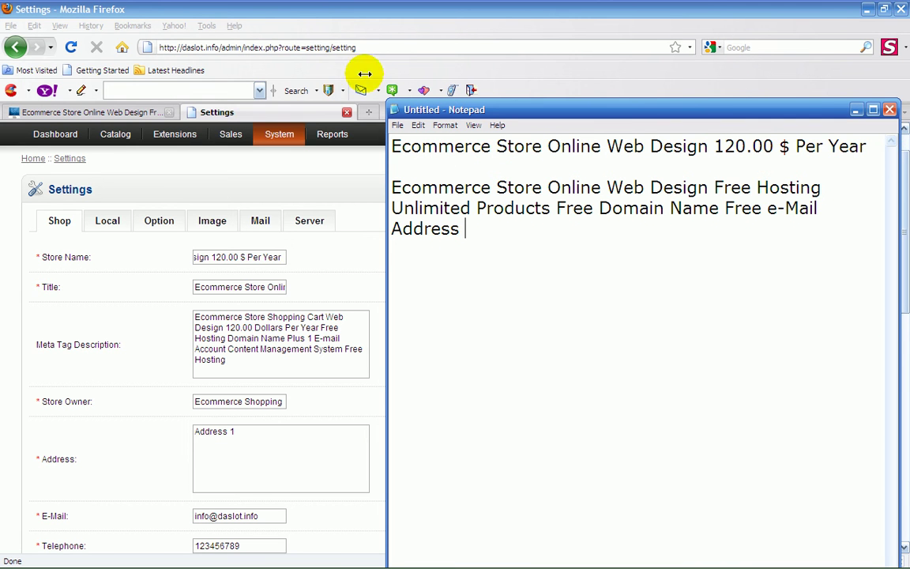
left_click(130, 115)
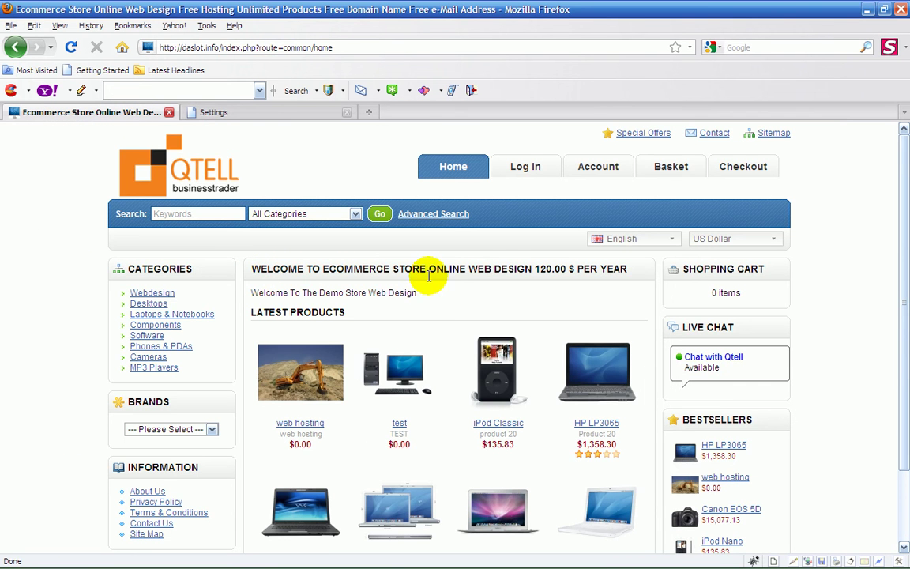
left_click_drag(634, 268, 247, 268)
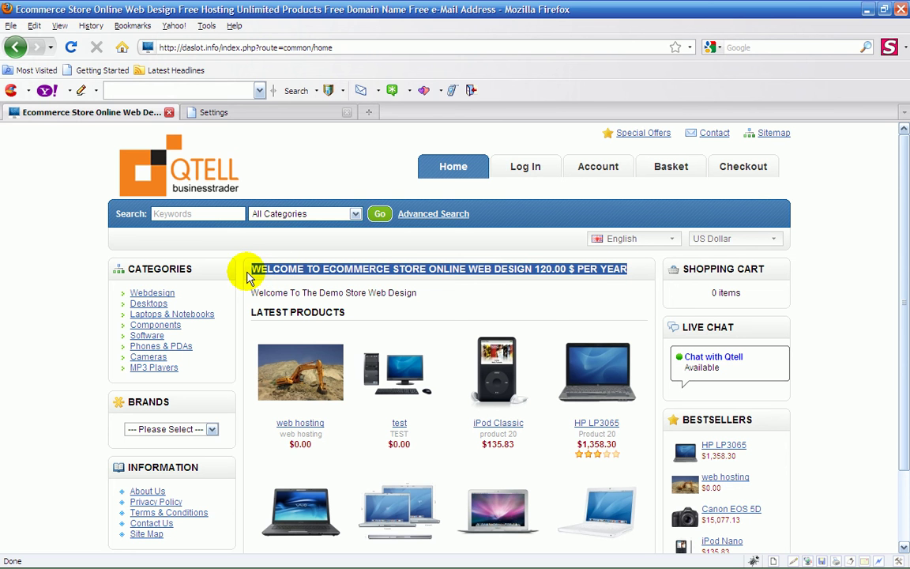
right_click(518, 310)
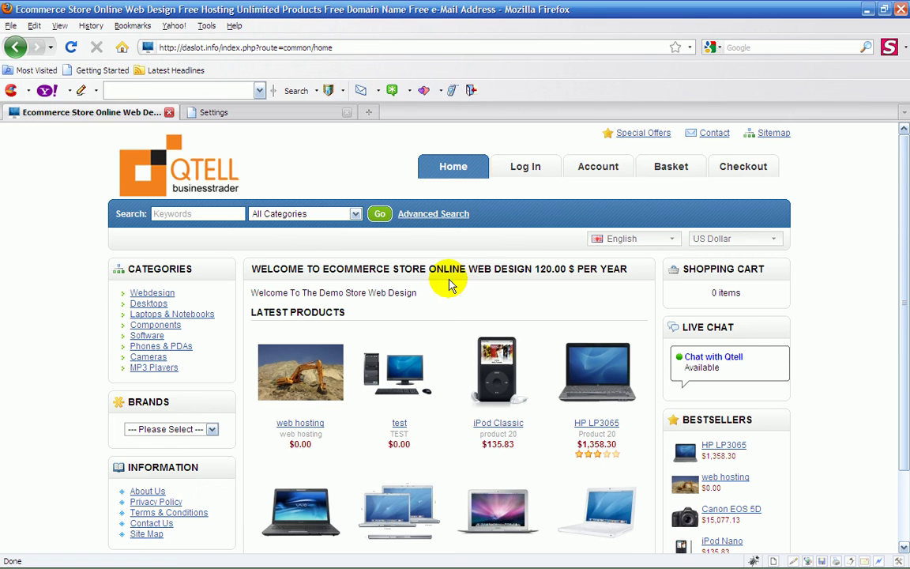
left_click(205, 111)
mouse_move(241, 154)
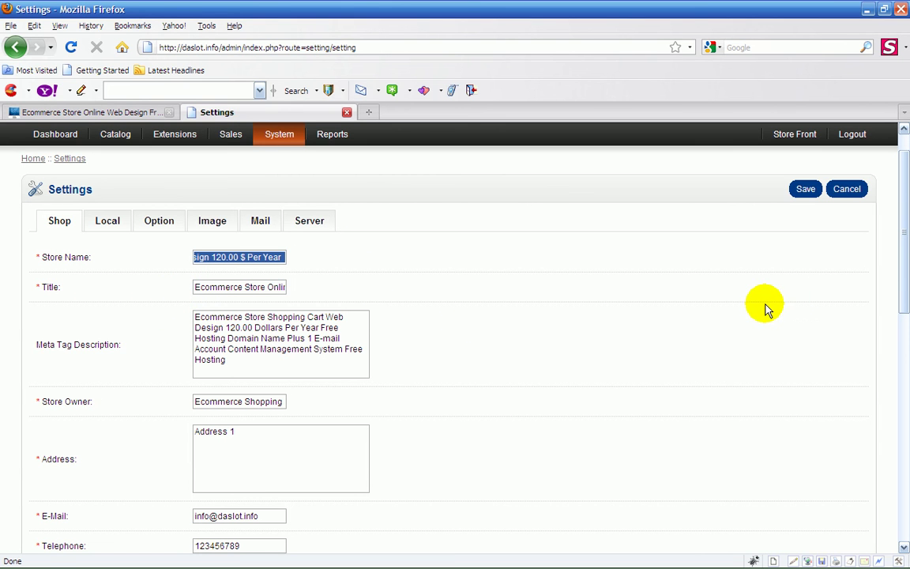
Compare the Notepad notes with the storefront, then move Notepad aside and bring the storefront forward
key("super")
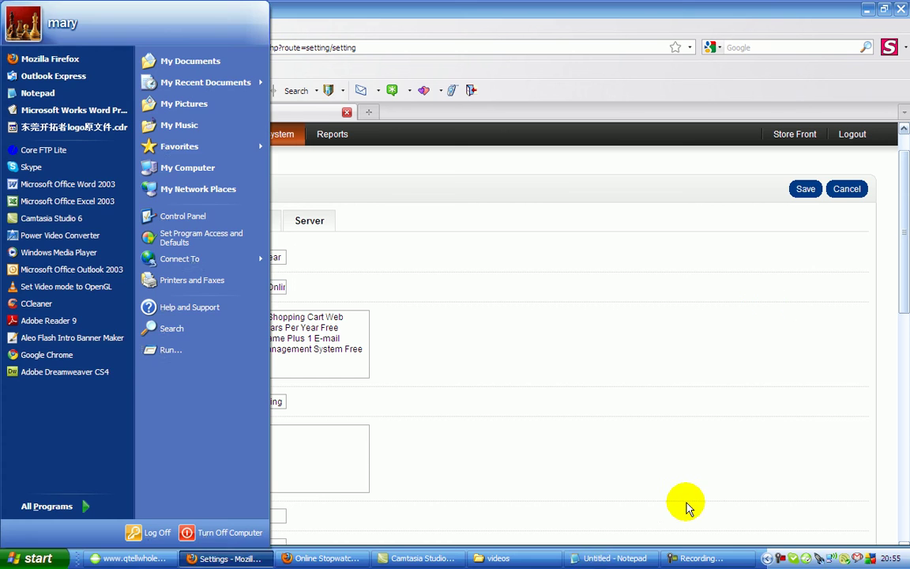
left_click(600, 558)
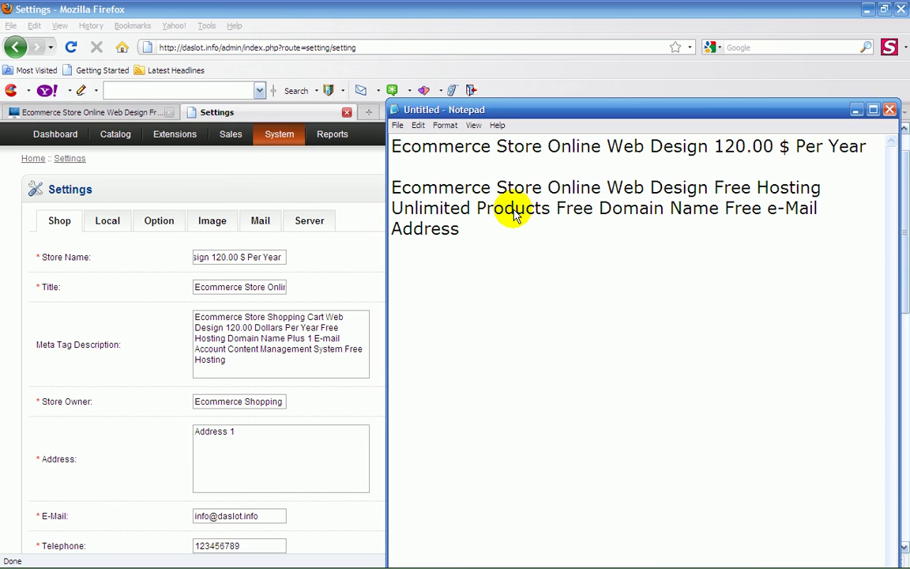
left_click(103, 116)
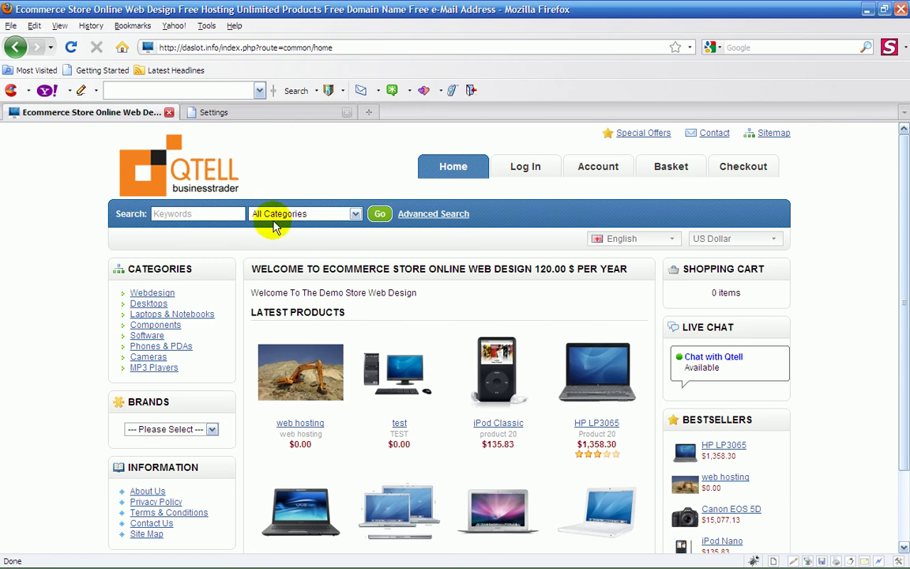
key("super")
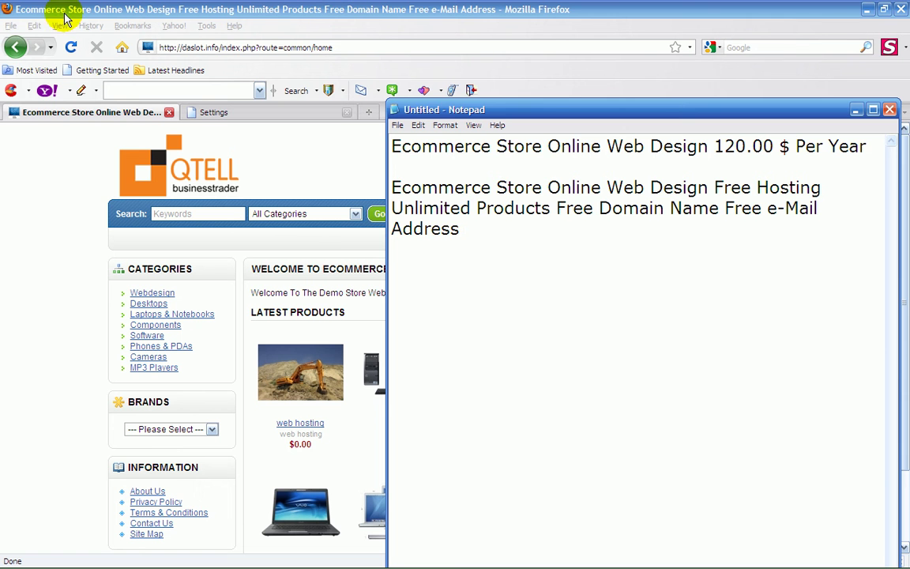
left_click_drag(474, 112, 909, 13)
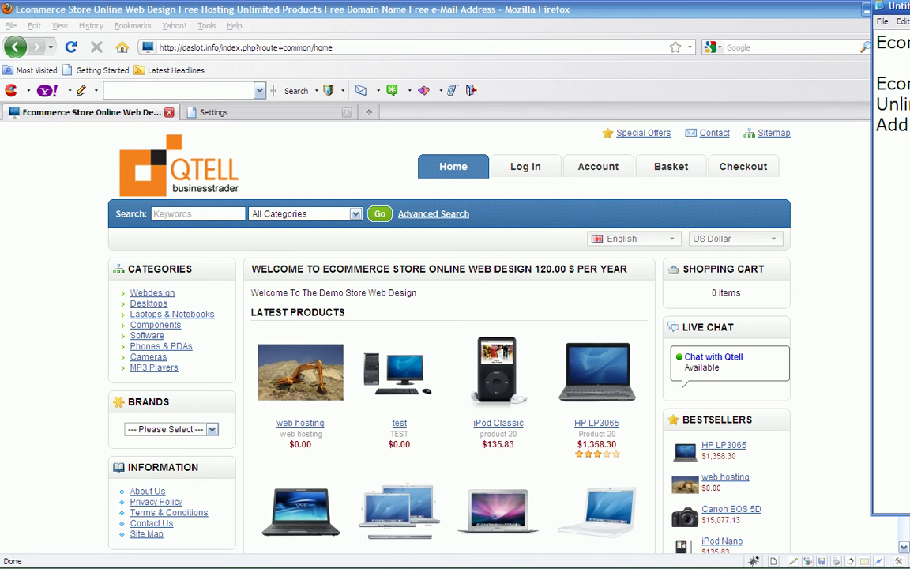
left_click(821, 10)
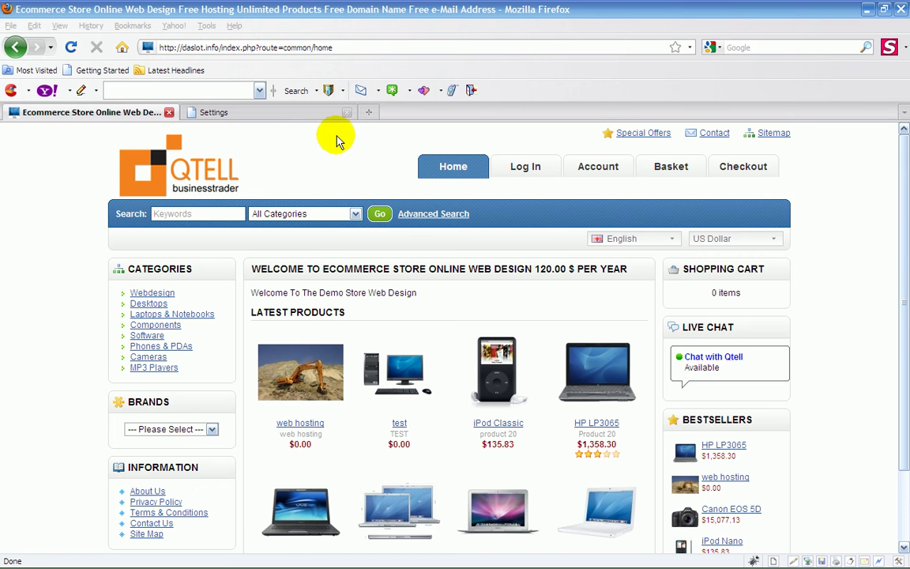
Open the storefront's page source in a maximized window
left_click(59, 26)
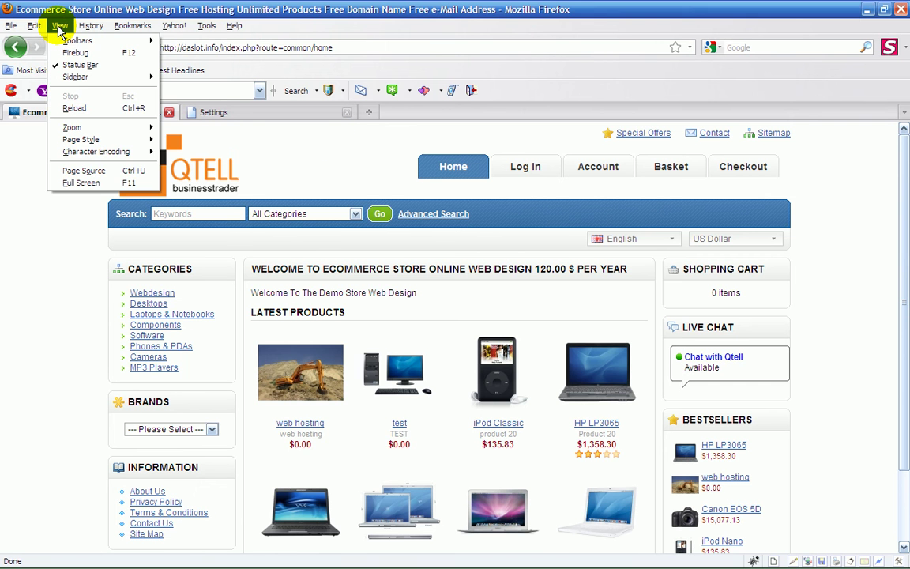
left_click(75, 172)
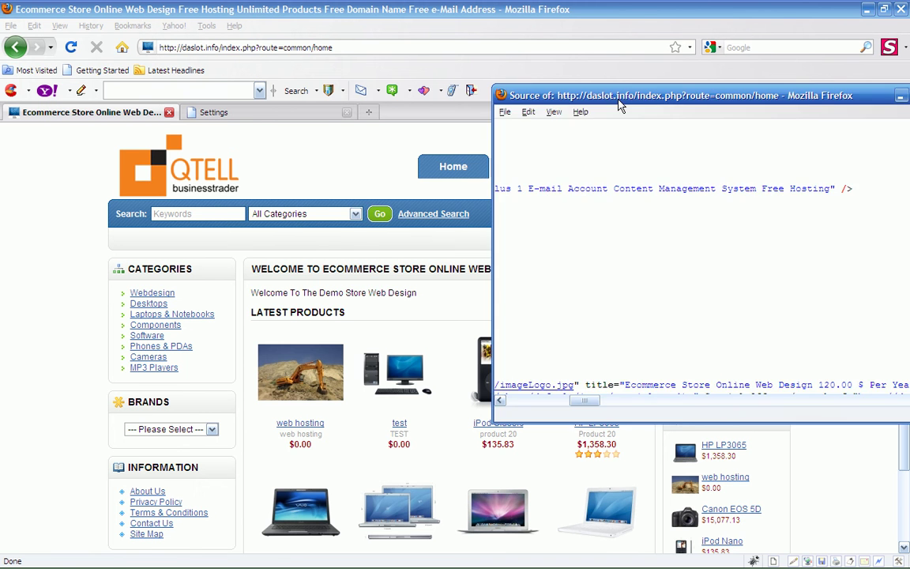
left_click_drag(617, 93, 349, 96)
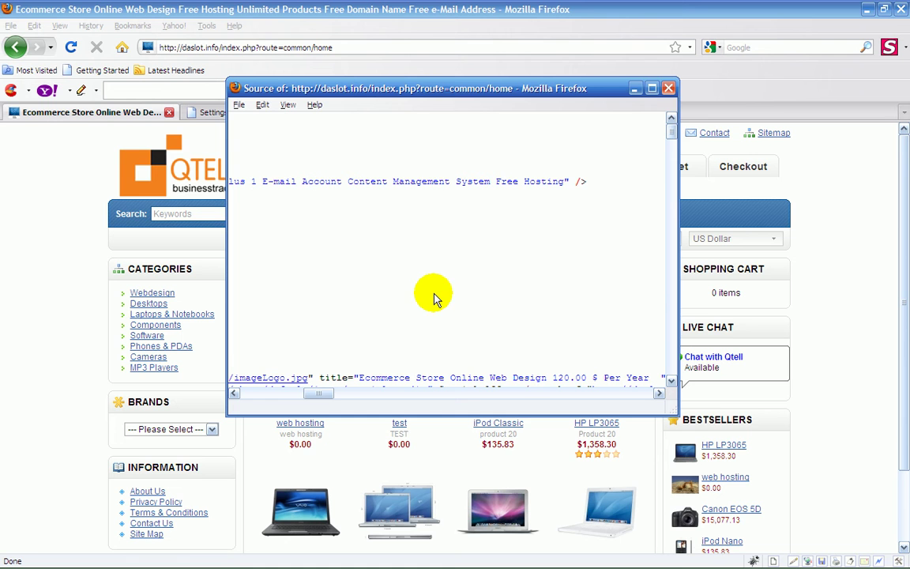
left_click(651, 88)
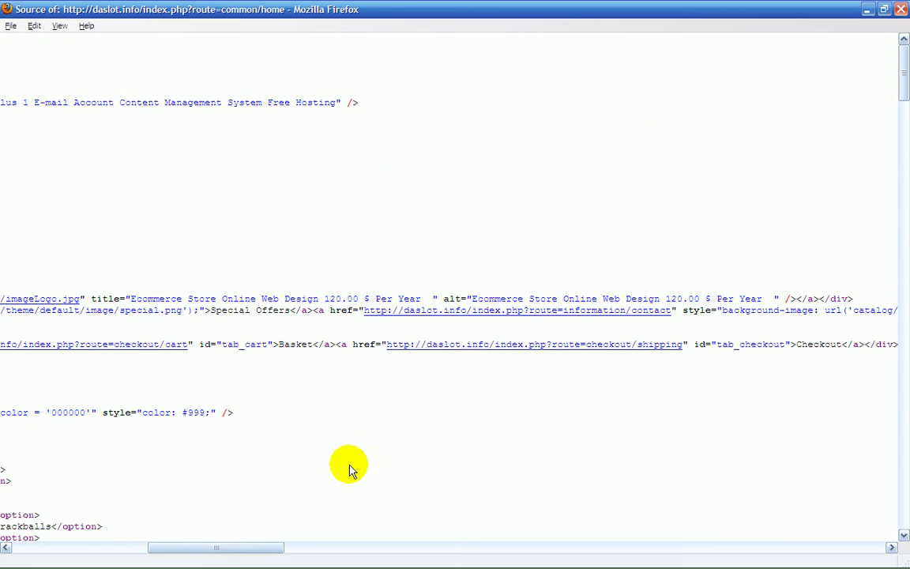
left_click_drag(250, 547, 112, 549)
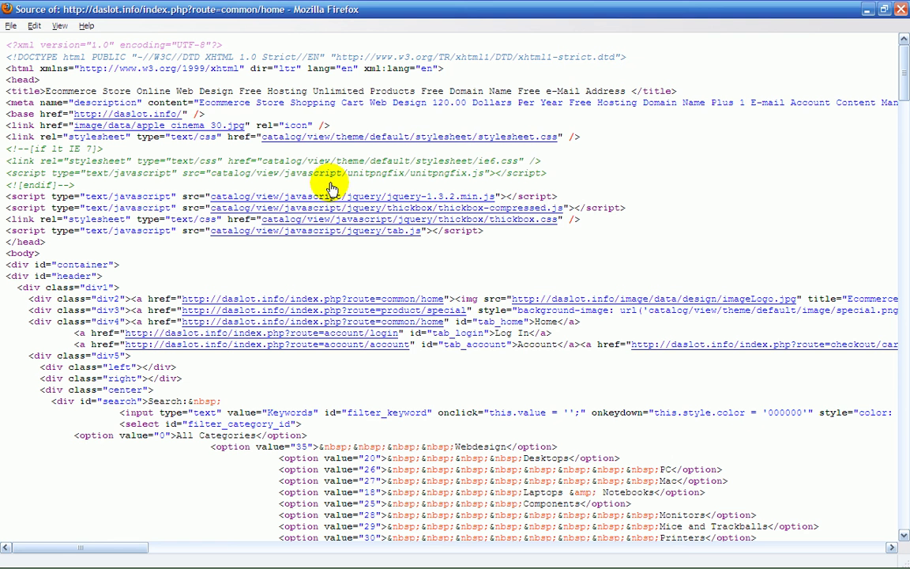
Read the title and full meta description lines, then close the page source window
left_click_drag(204, 114, 16, 92)
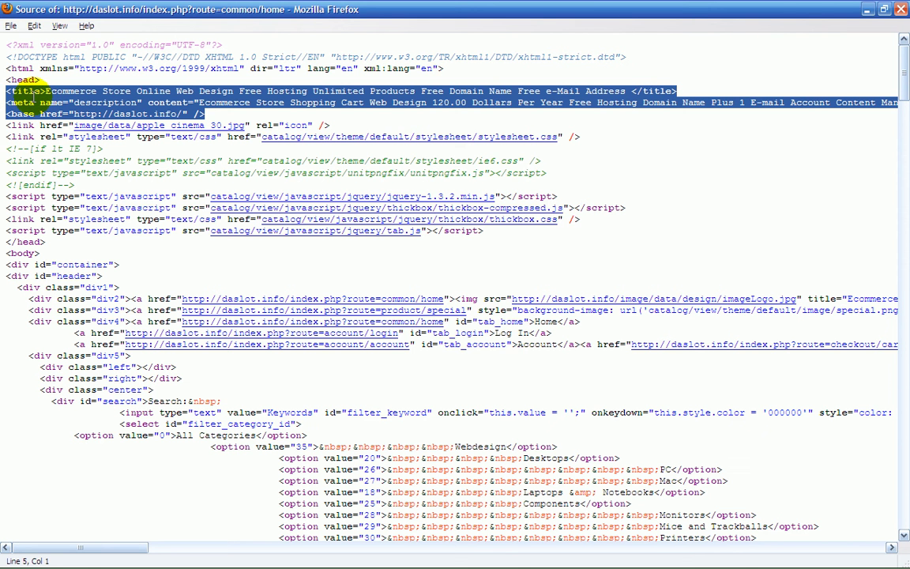
left_click(291, 116)
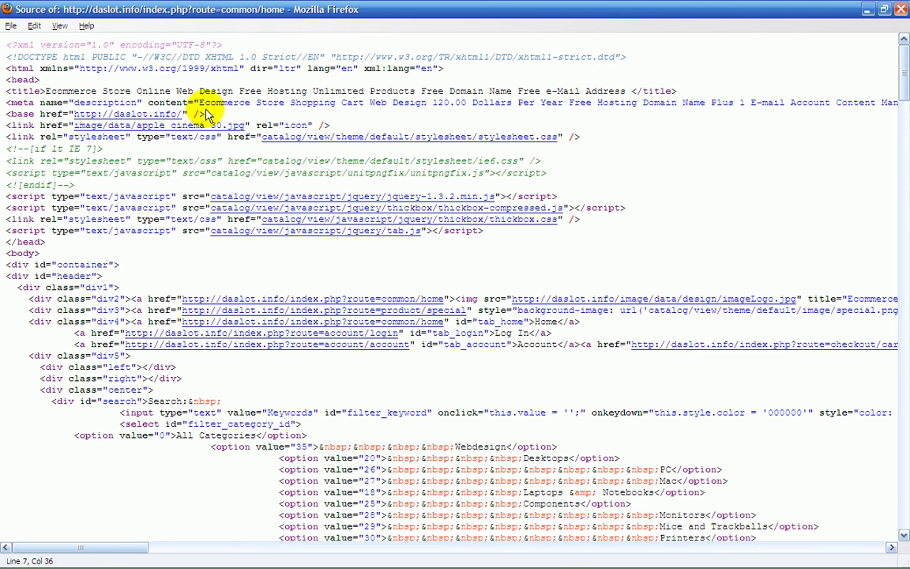
left_click_drag(86, 546, 214, 538)
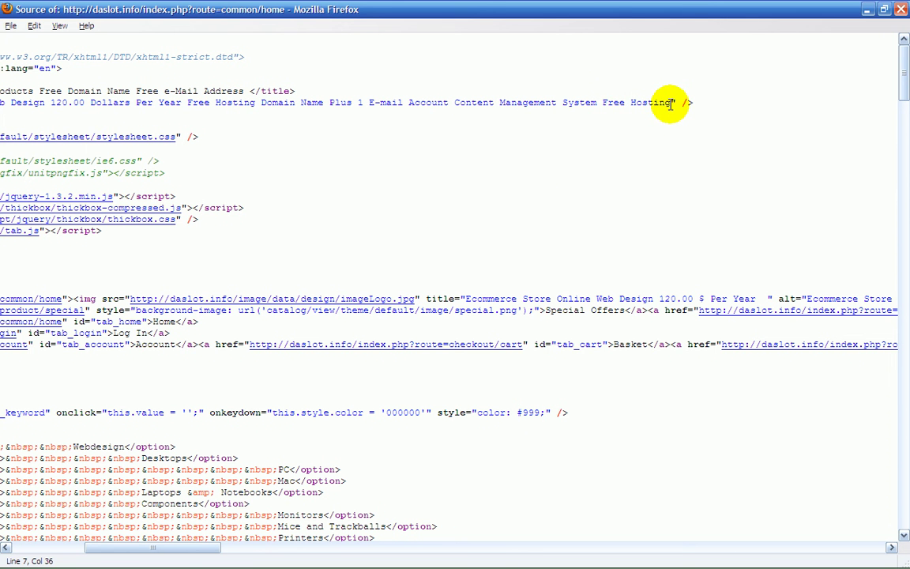
left_click(884, 10)
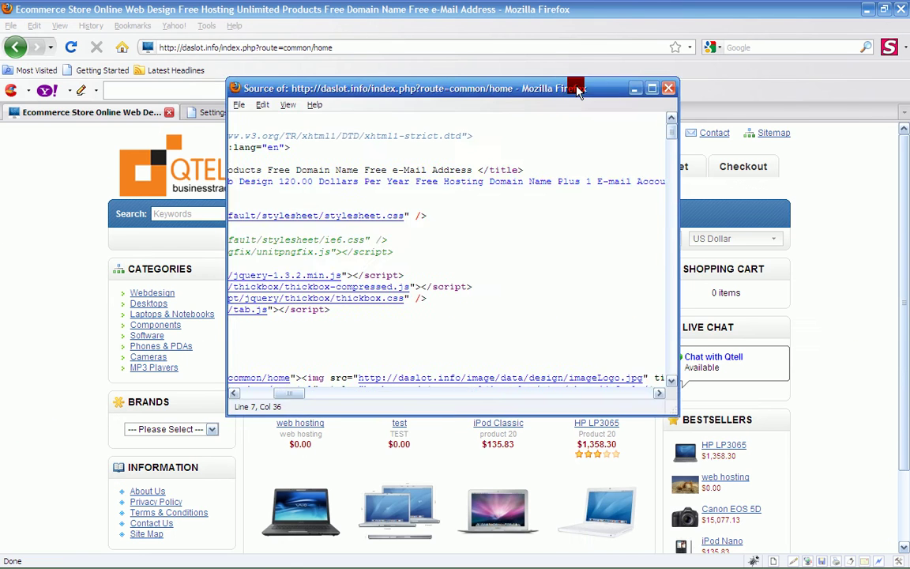
left_click(668, 88)
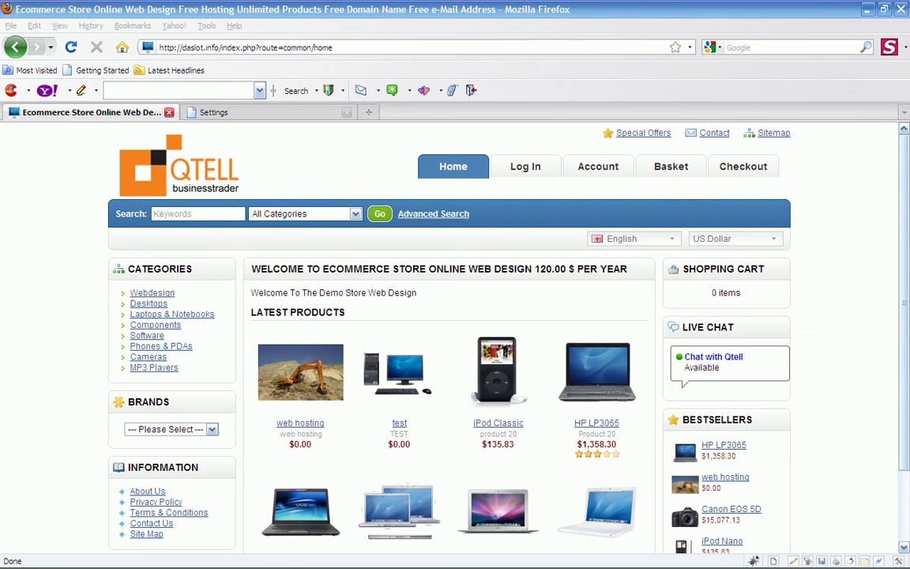
Delete 'Free Hosting' from the end of the meta tag description and save the settings
left_click(268, 112)
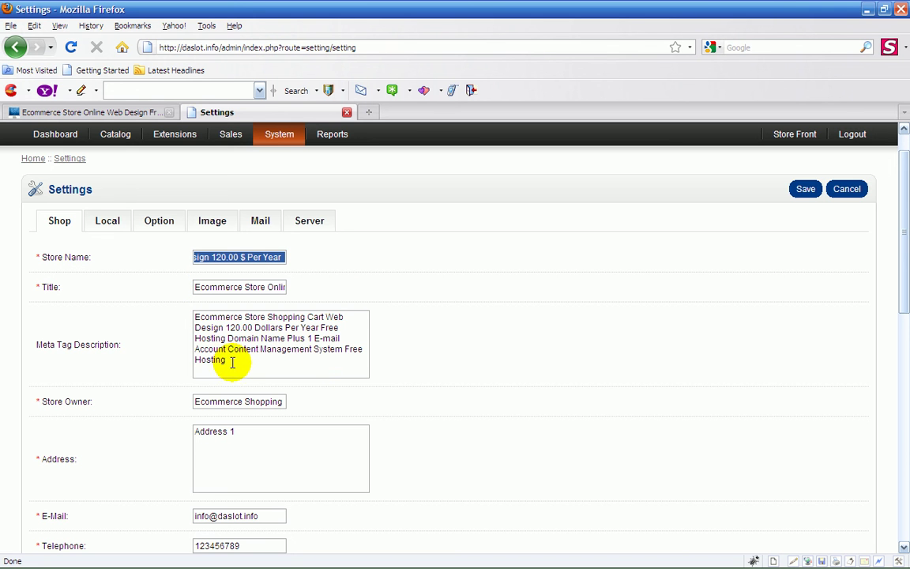
left_click_drag(227, 361, 346, 349)
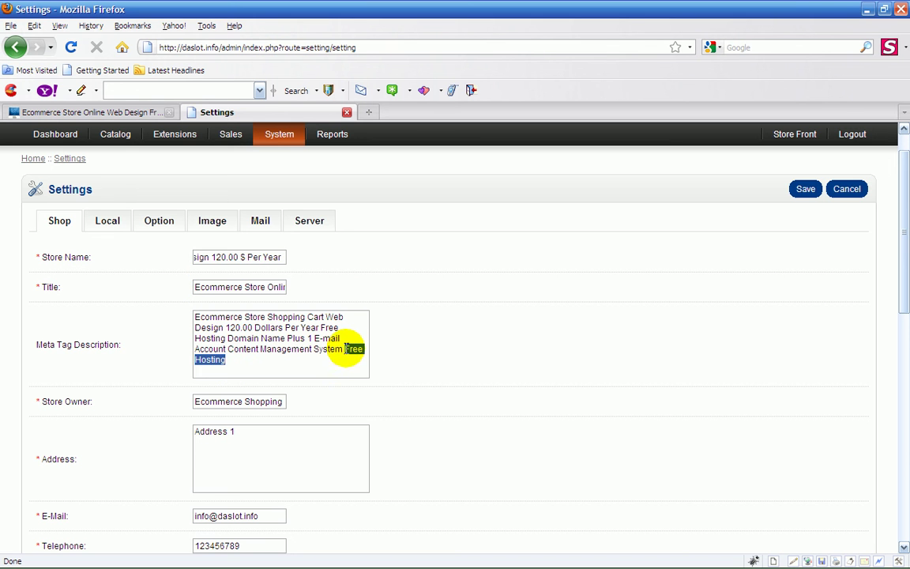
key("Delete")
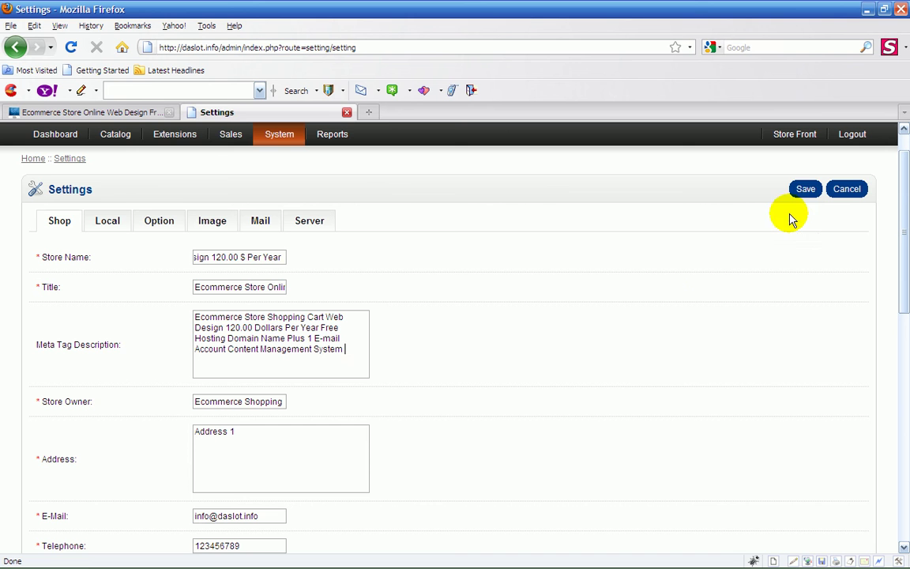
left_click(801, 191)
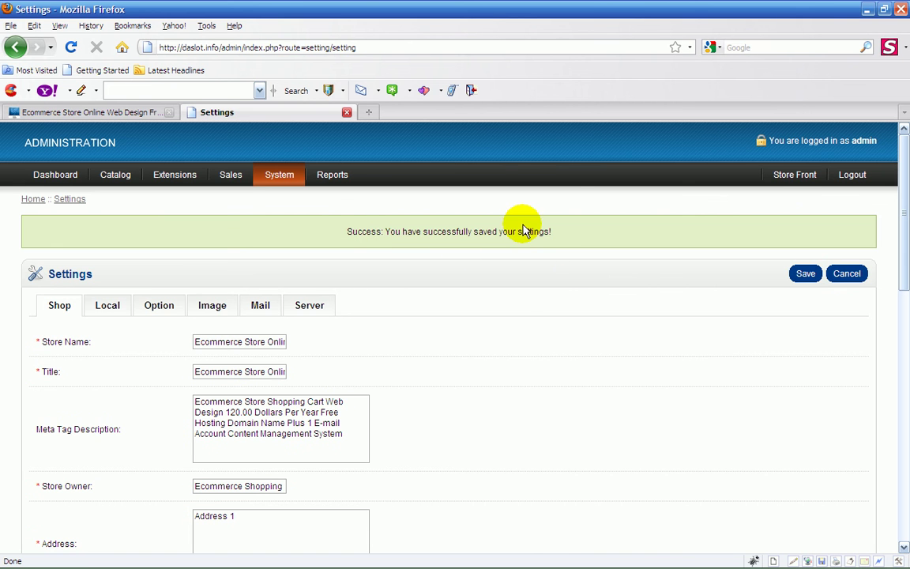
left_click(117, 112)
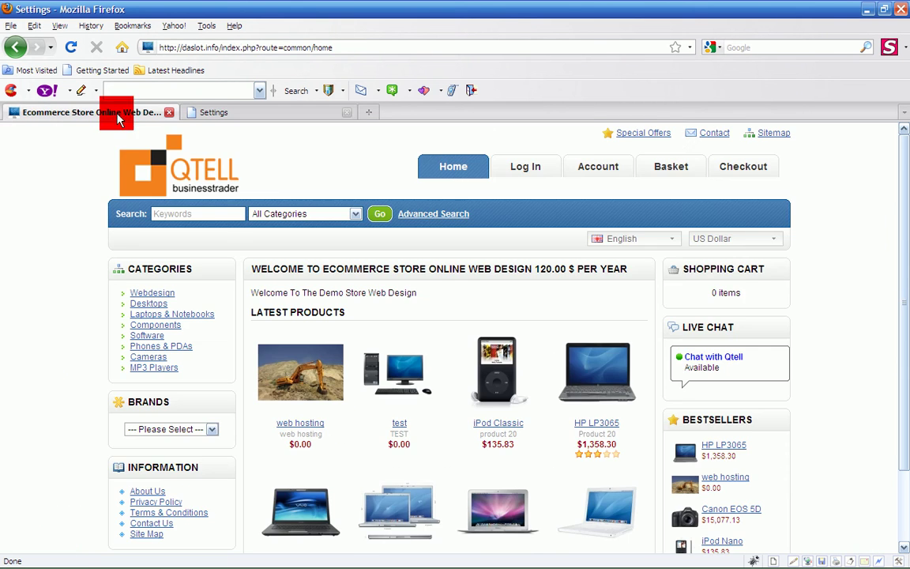
Reload the storefront and open its page source
left_click(73, 49)
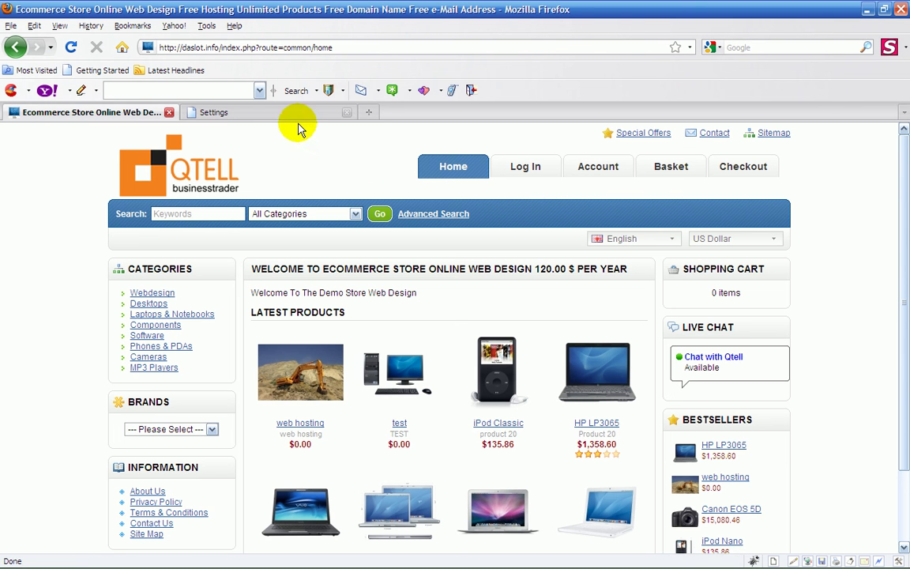
left_click(57, 28)
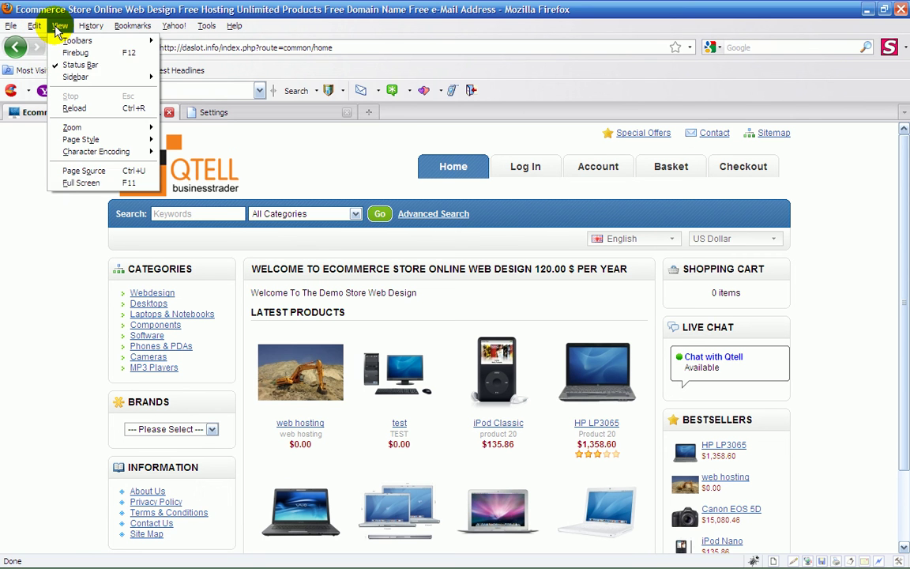
left_click(63, 171)
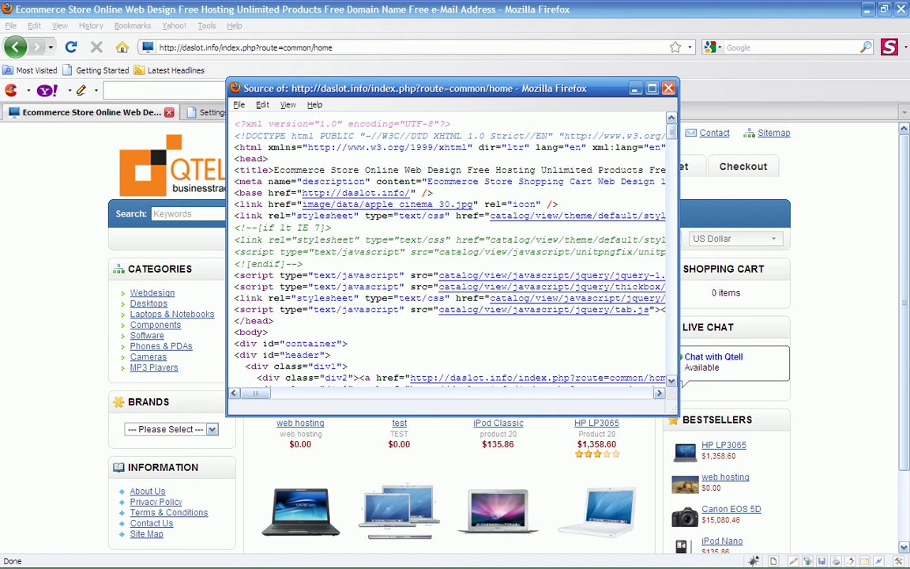
Place the new source window top-left and open a second one at upper right to compare descriptions
left_click_drag(497, 87, 261, 37)
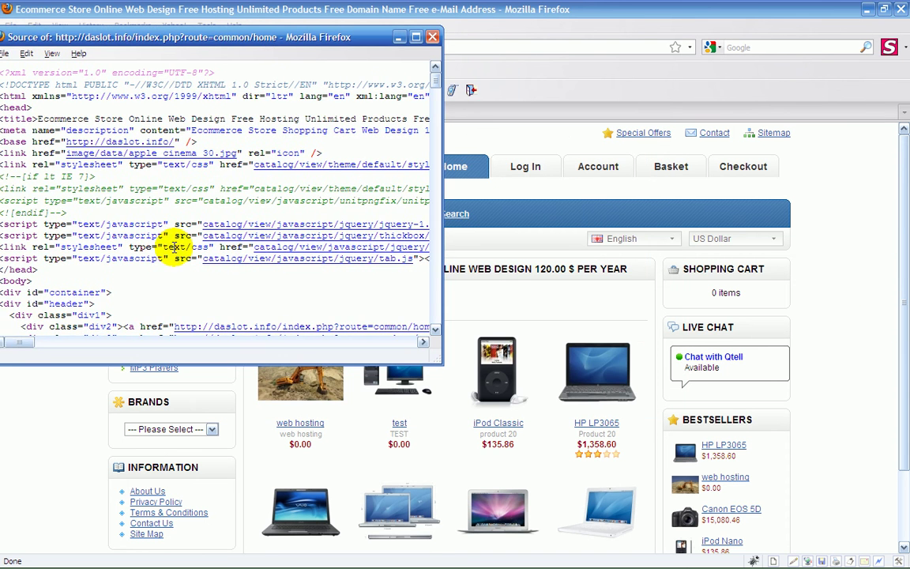
left_click_drag(15, 342, 77, 345)
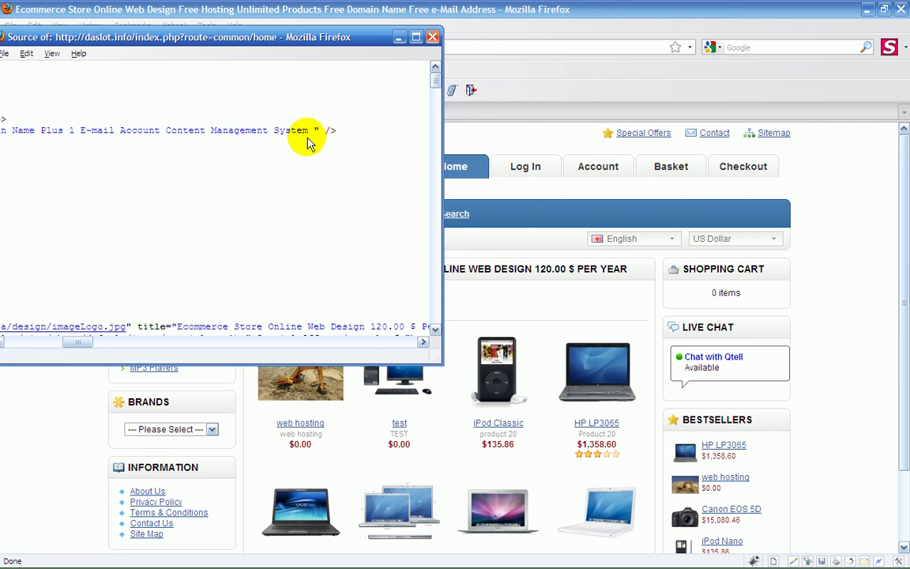
key("ctrl+u")
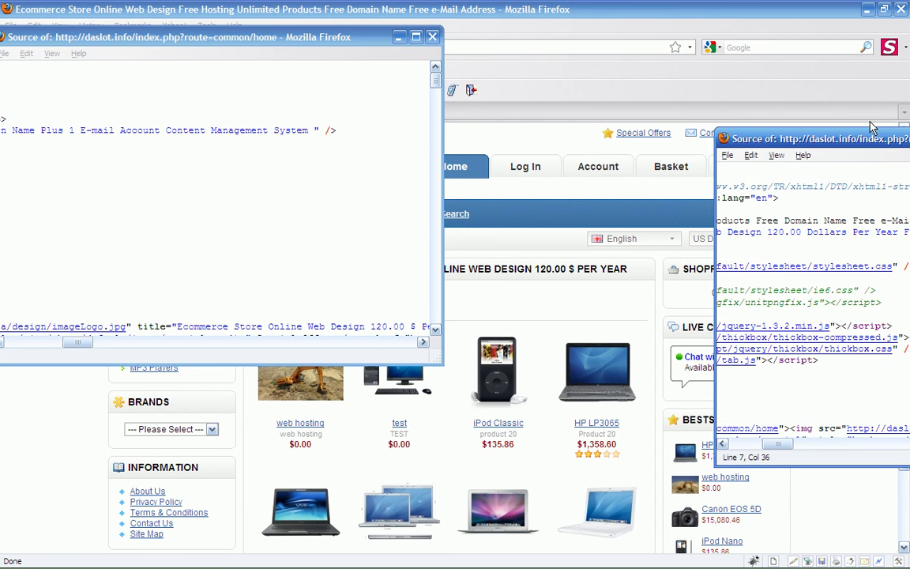
left_click_drag(884, 135, 743, 26)
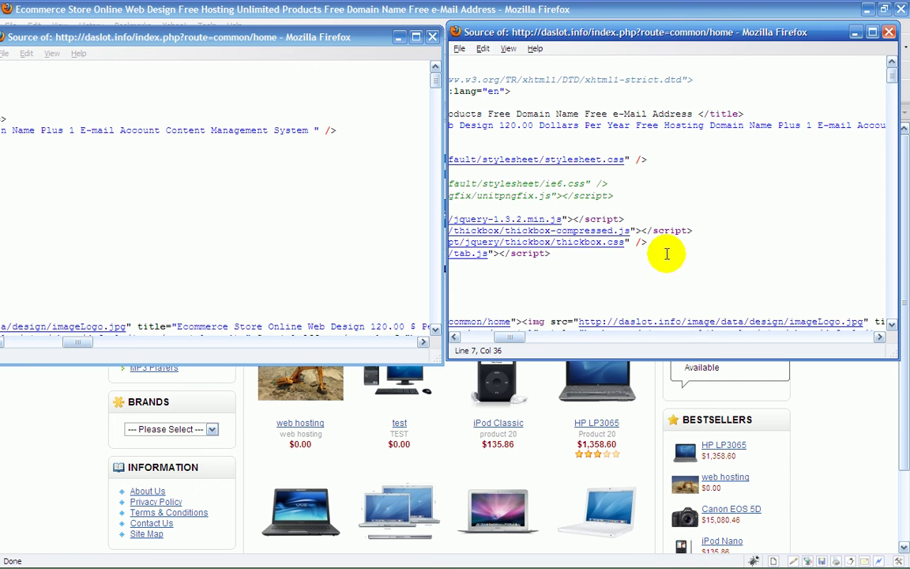
left_click_drag(508, 338, 543, 338)
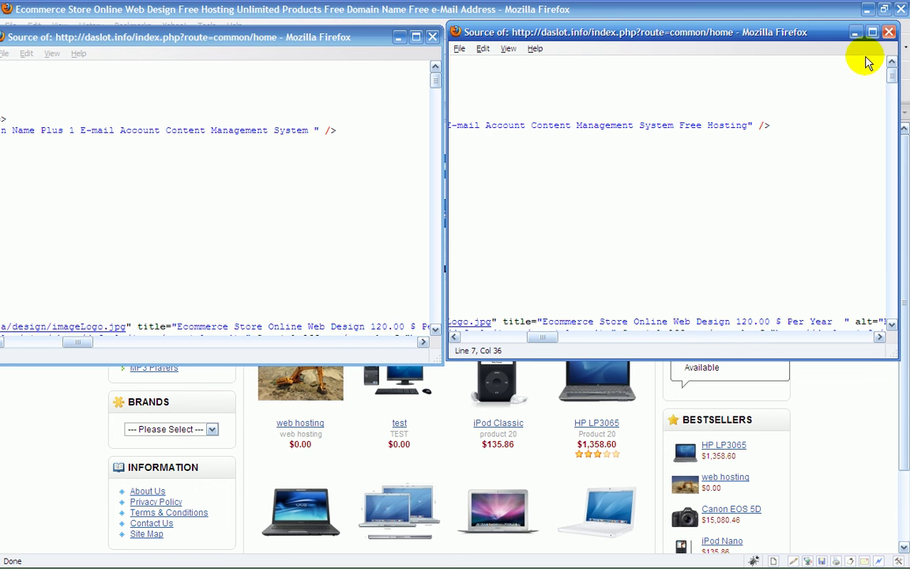
Close both page source windows and switch between the storefront and admin Settings
left_click(888, 31)
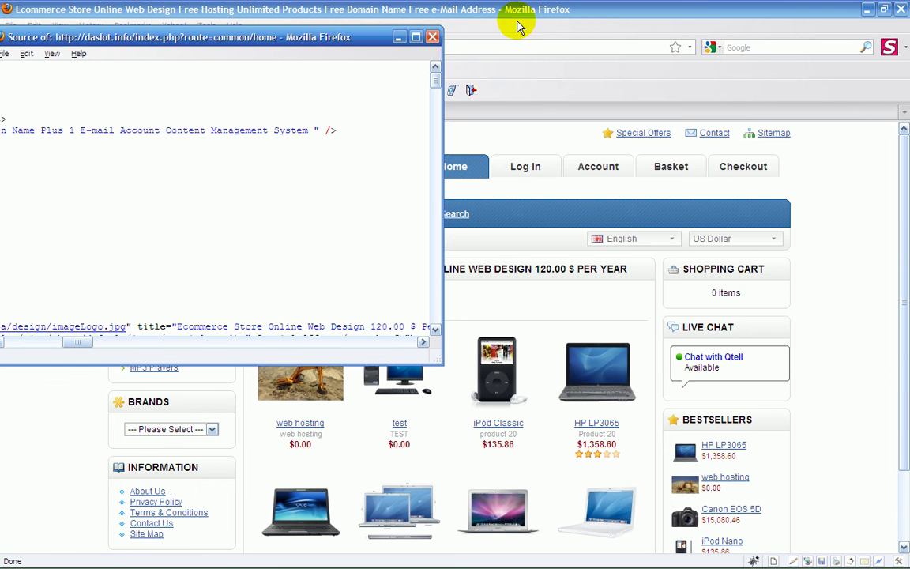
left_click(432, 37)
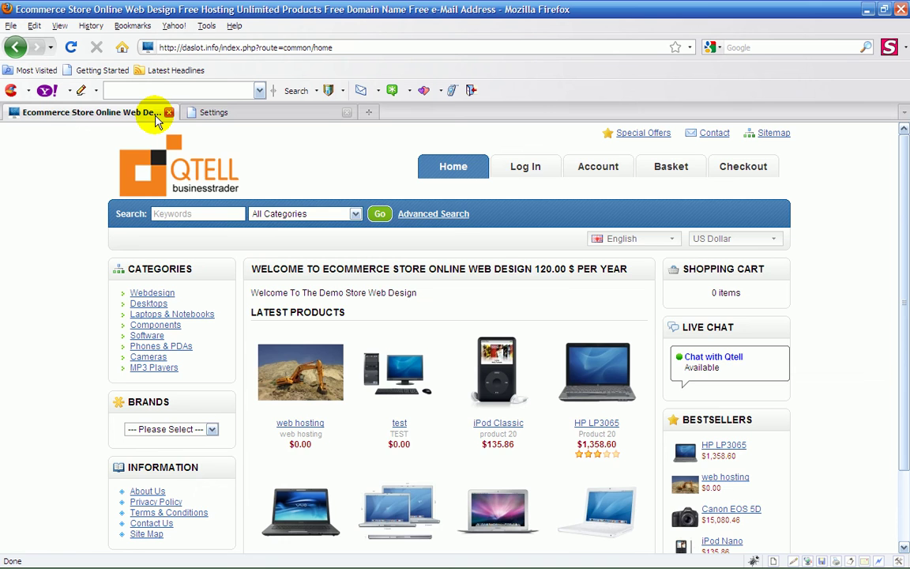
left_click(207, 112)
left_click(105, 114)
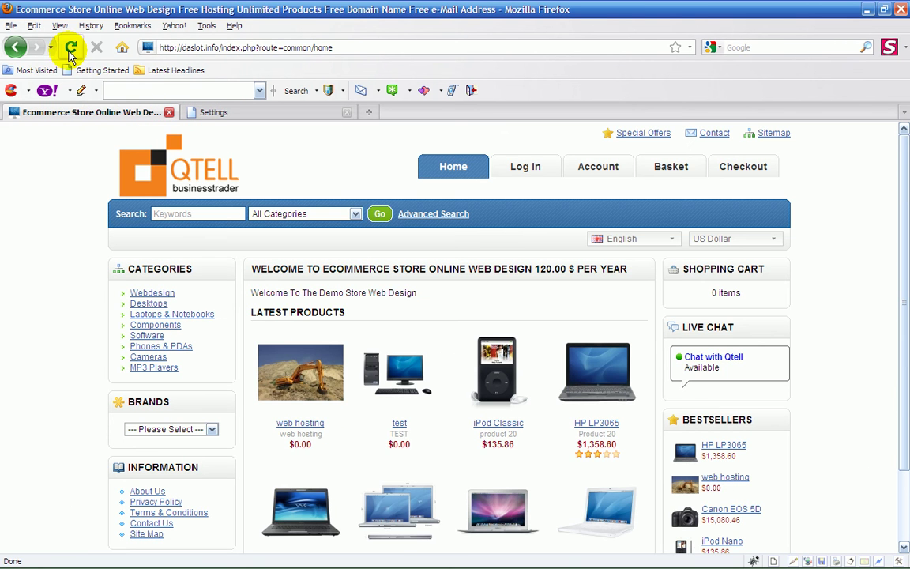
left_click(221, 112)
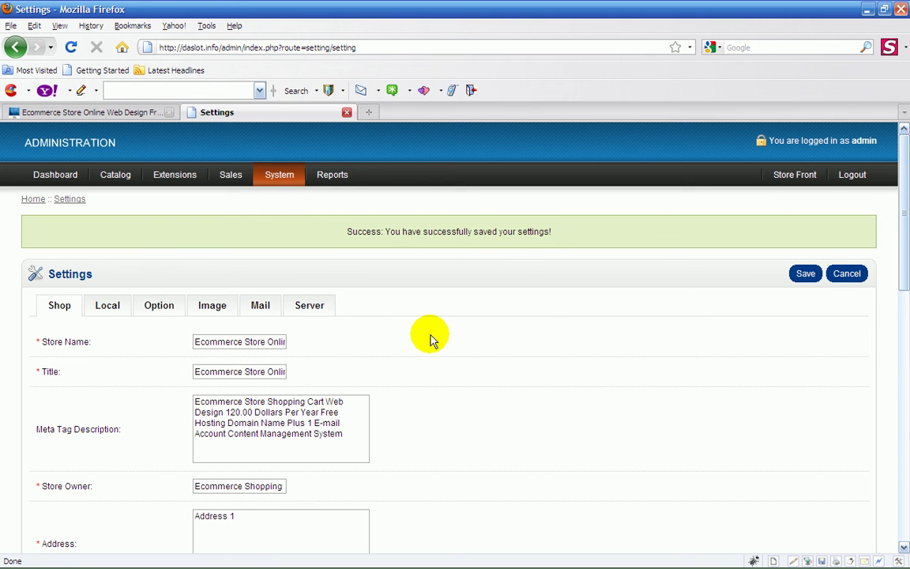
Scroll through the saved Settings page, comparing it with the storefront
scroll(422, 348, "down", 2)
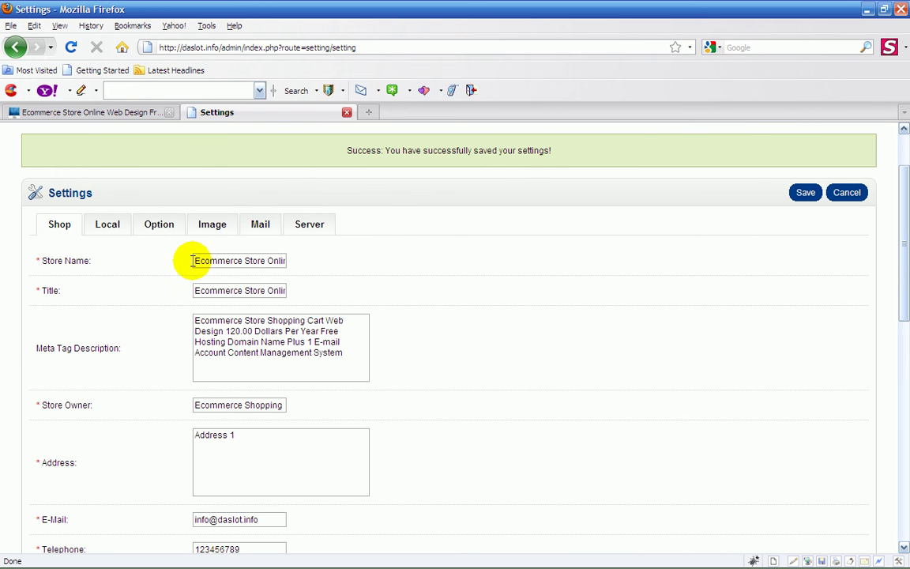
left_click(94, 112)
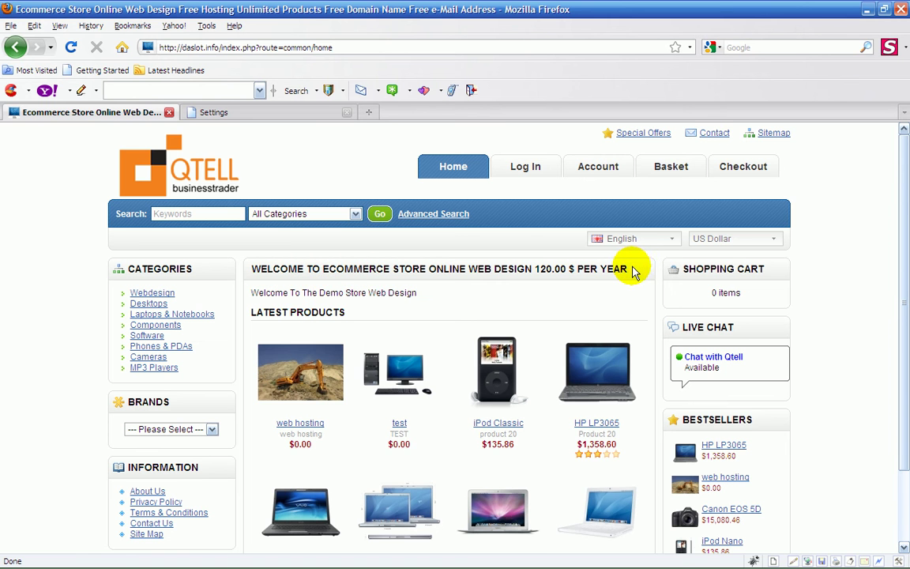
left_click(206, 113)
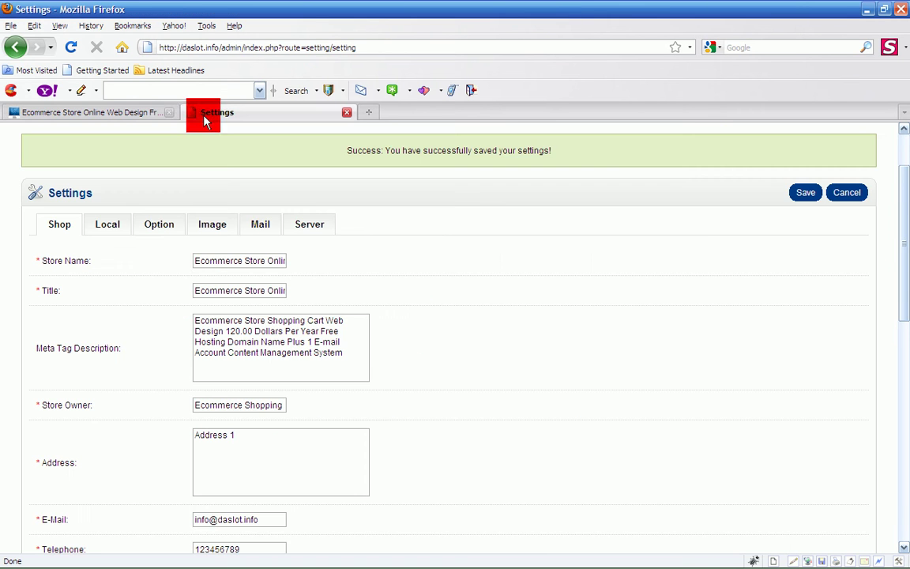
left_click(210, 317)
left_click(544, 293)
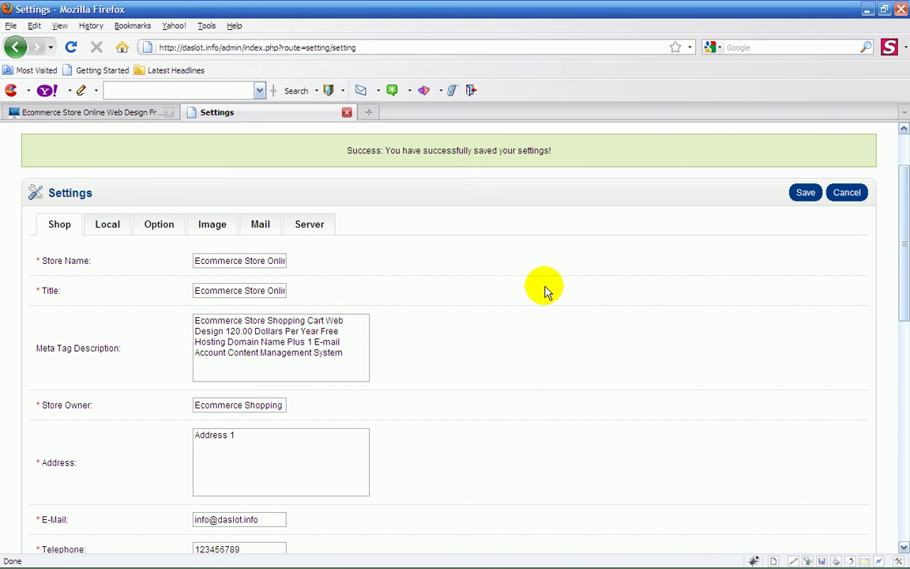
scroll(544, 294, "down", 2)
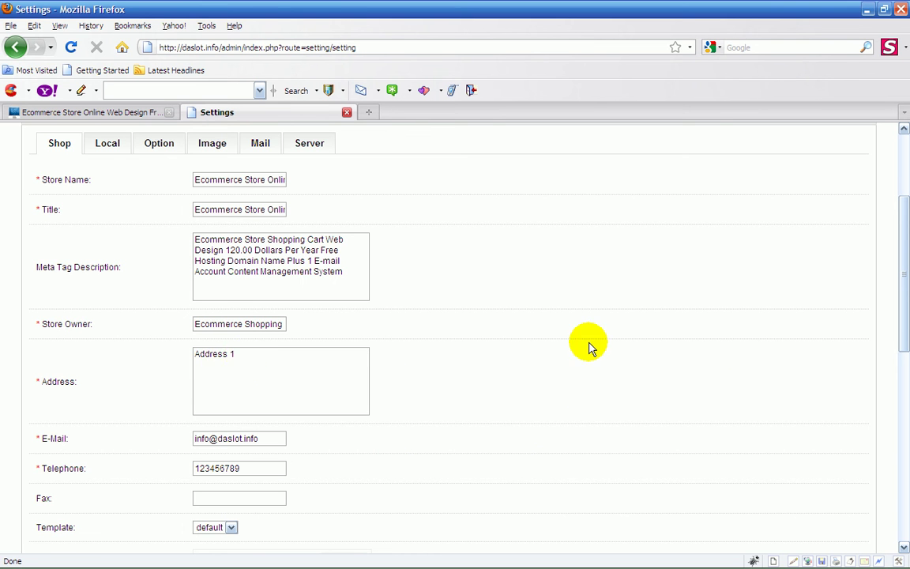
scroll(589, 345, "down", 1)
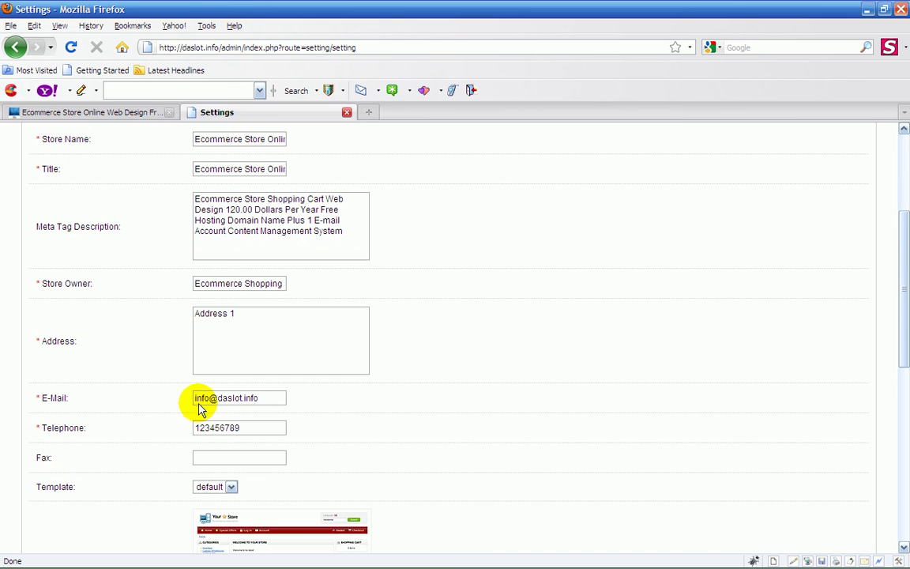
scroll(393, 365, "up", 1)
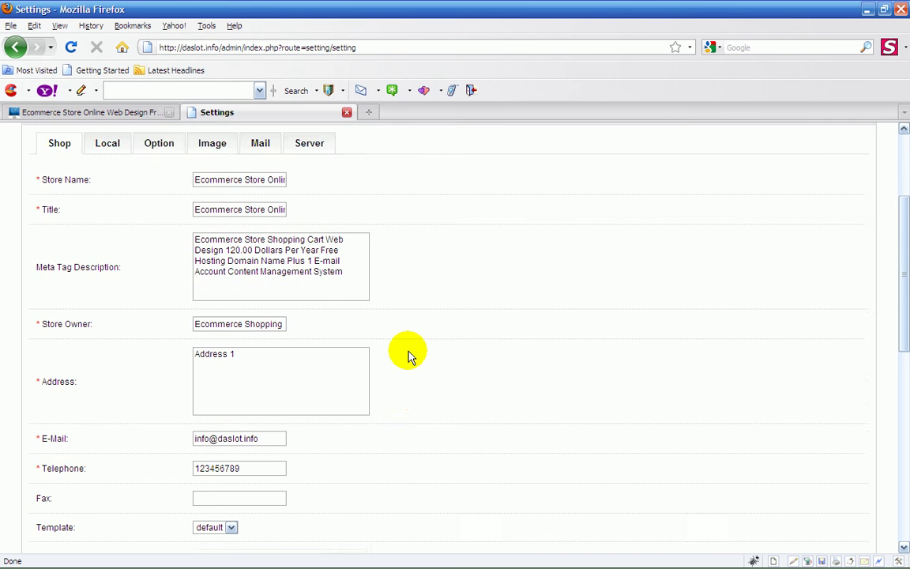
scroll(409, 356, "down", 3)
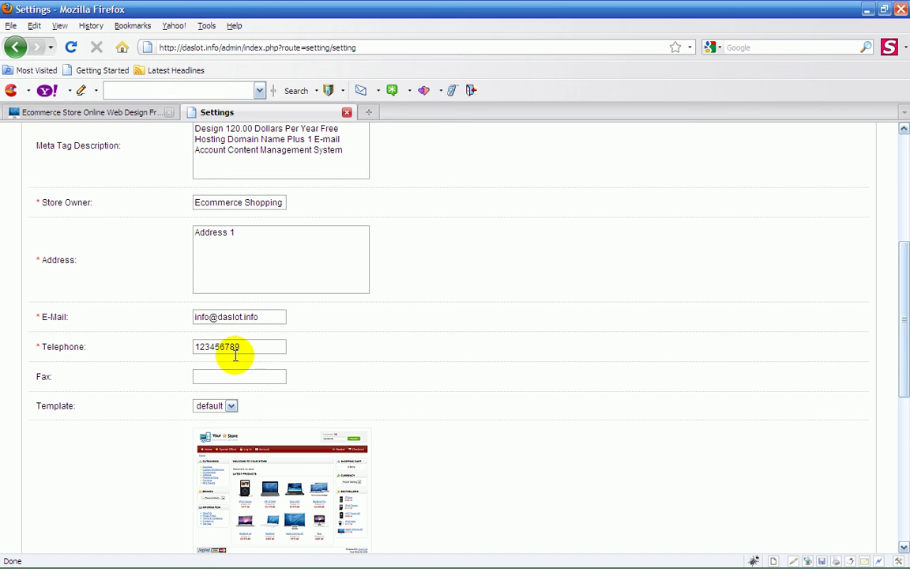
scroll(477, 314, "down", 1)
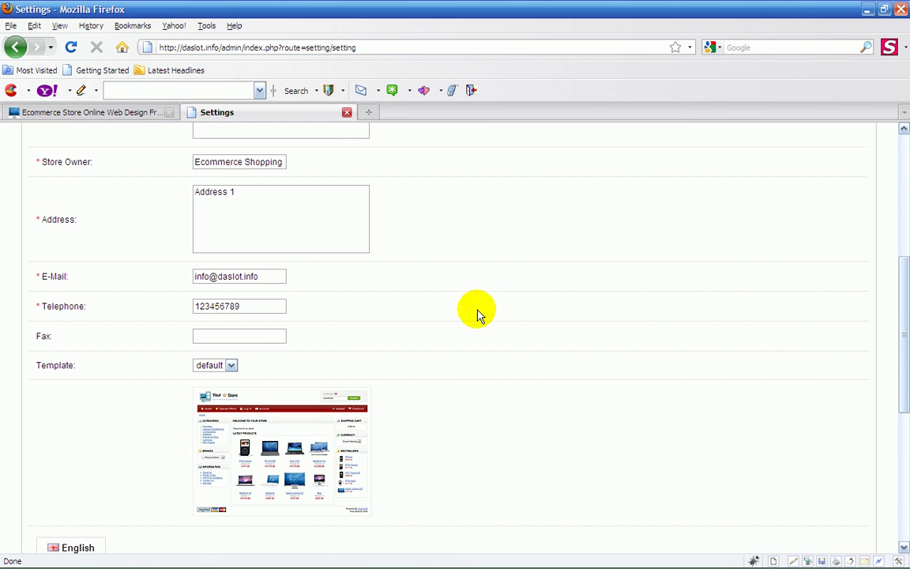
left_click(232, 365)
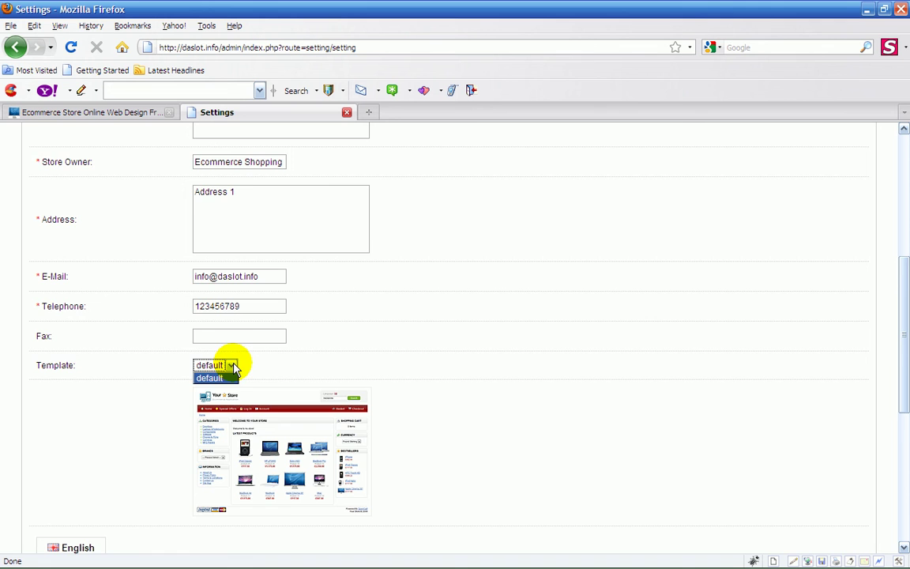
left_click(234, 366)
scroll(508, 321, "down", 2)
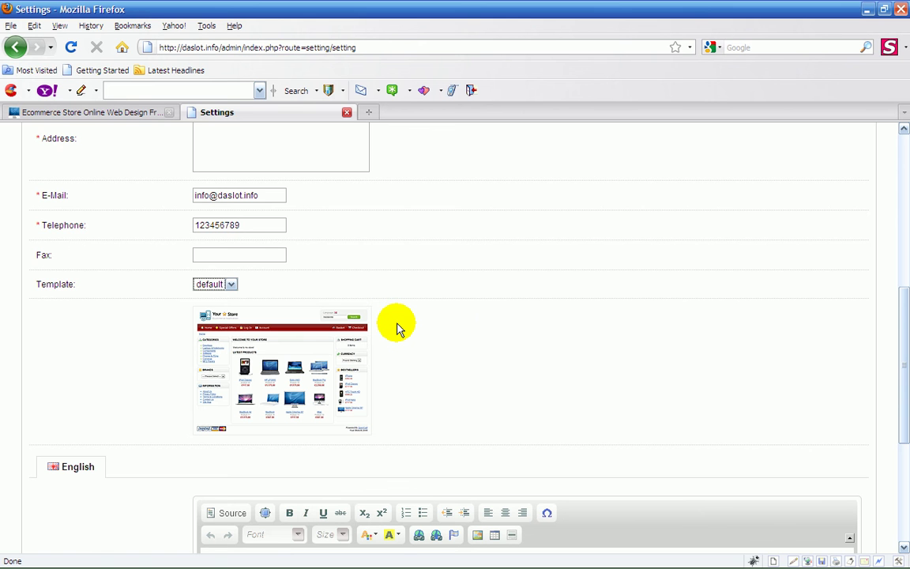
scroll(397, 328, "down", 2)
scroll(397, 328, "down", 1)
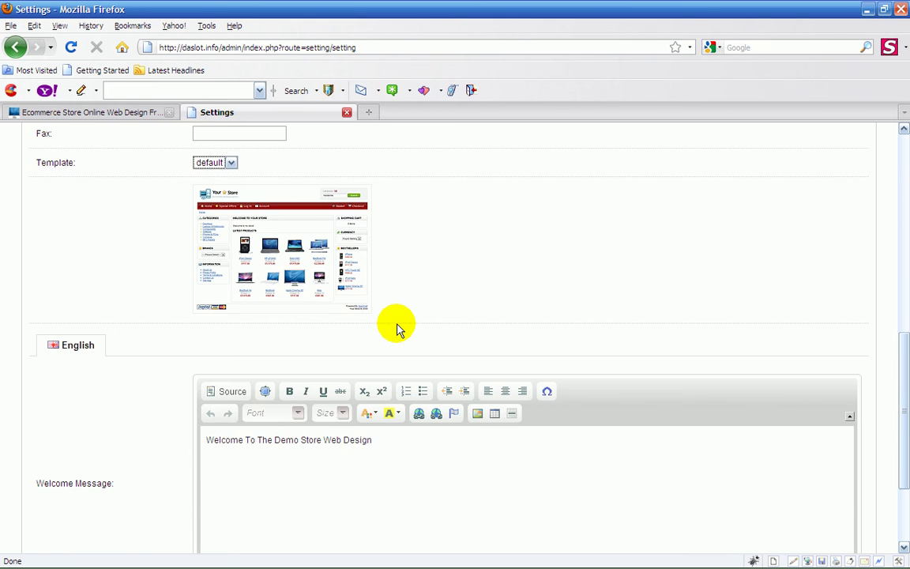
scroll(401, 318, "up", 1)
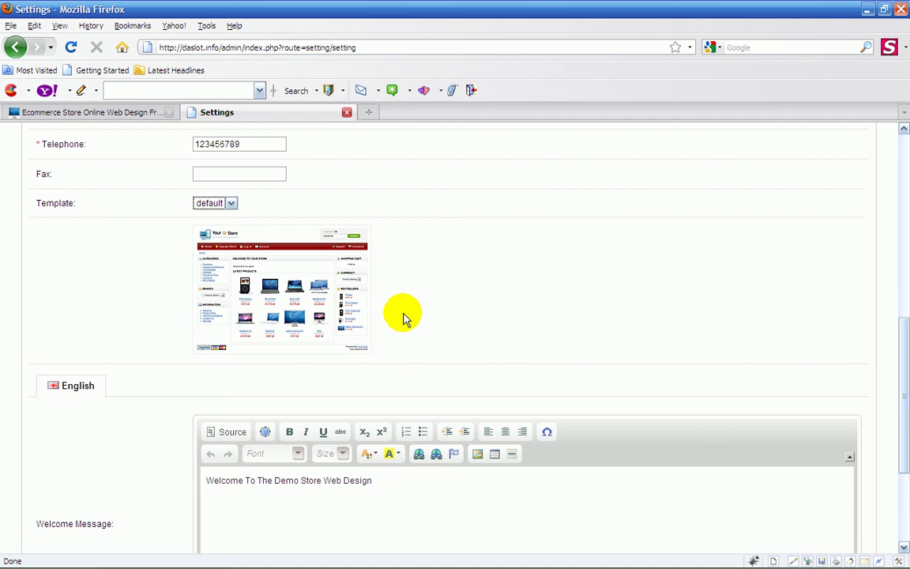
scroll(401, 318, "down", 2)
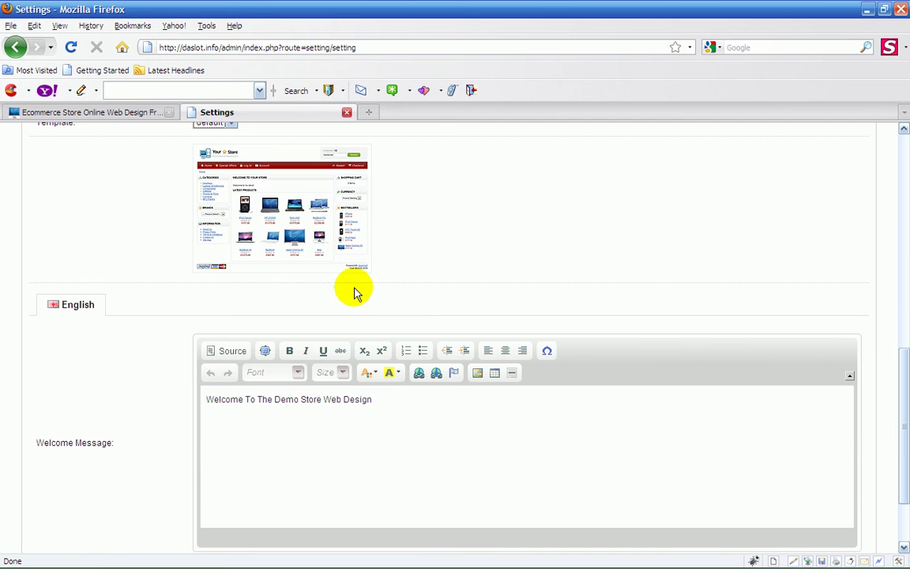
Select the English welcome message tab, then view the storefront's 'Welcome To The Demo Store Web Design' text
left_click(47, 316)
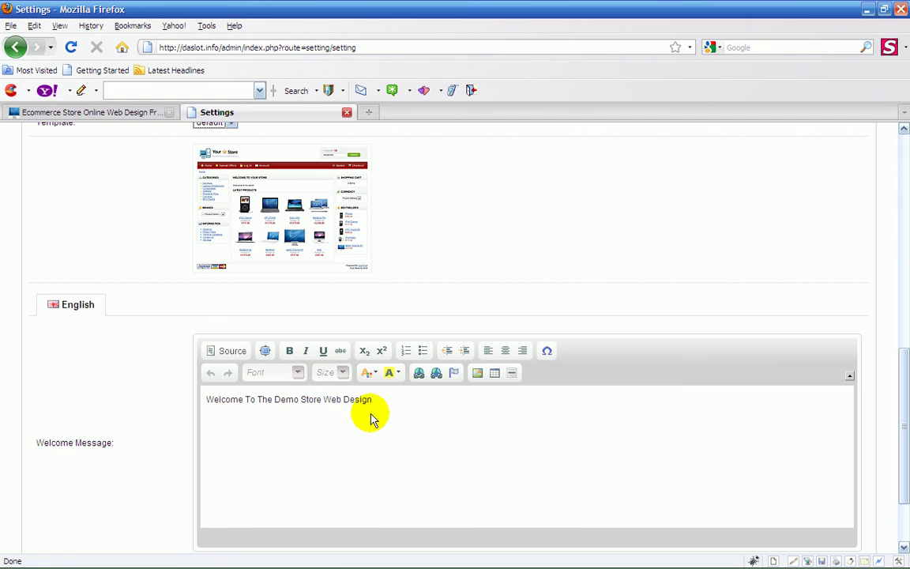
left_click(91, 113)
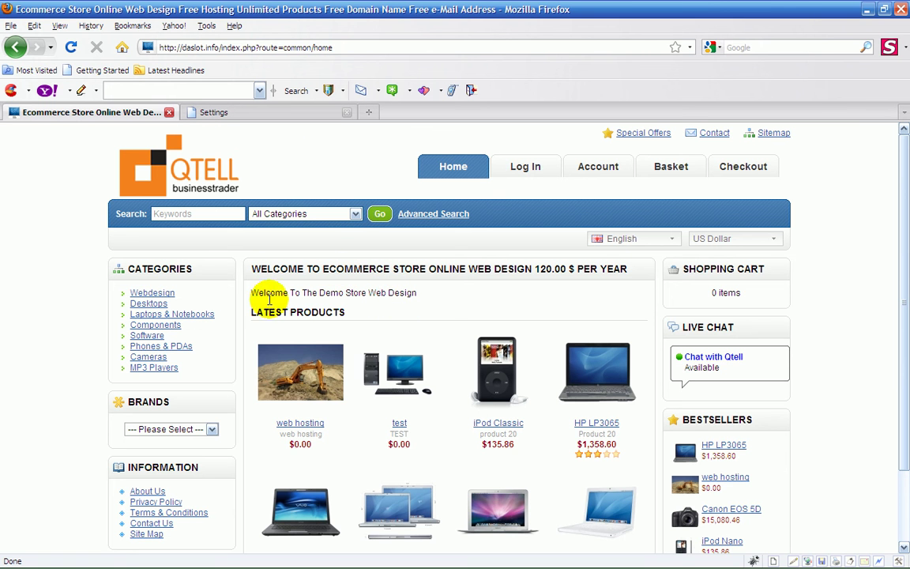
Remove 'Web Design' from the English welcome message, leaving 'Welcome To The Demo Store', and save
left_click(230, 112)
left_click(224, 430)
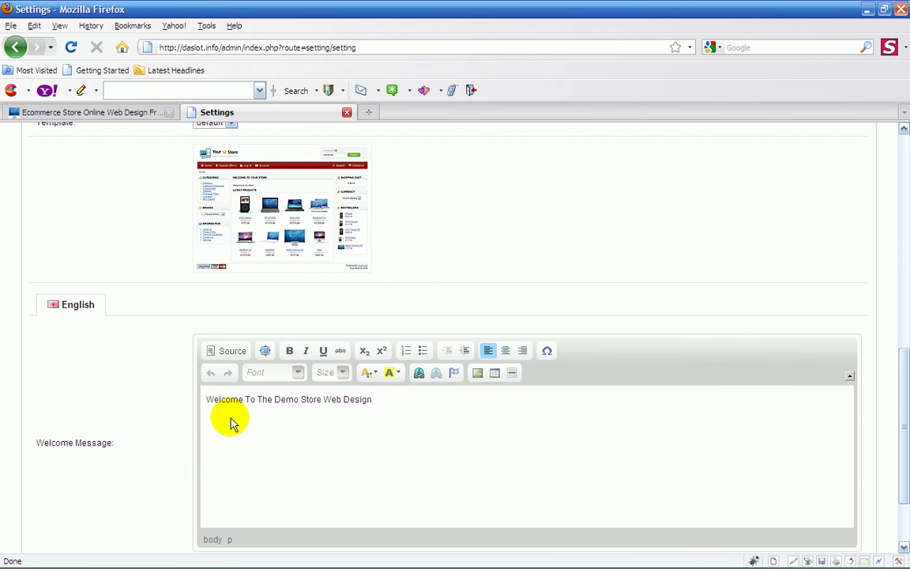
left_click(111, 114)
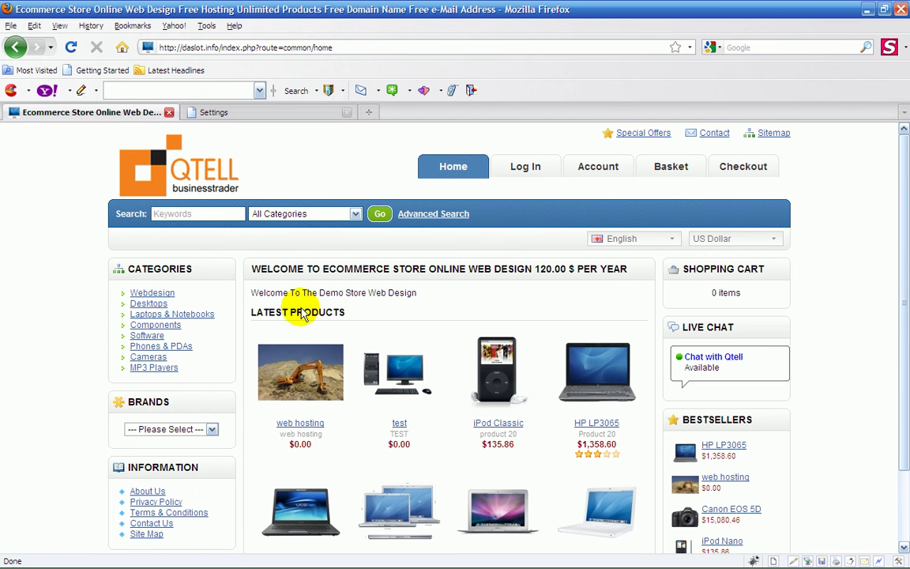
left_click(233, 116)
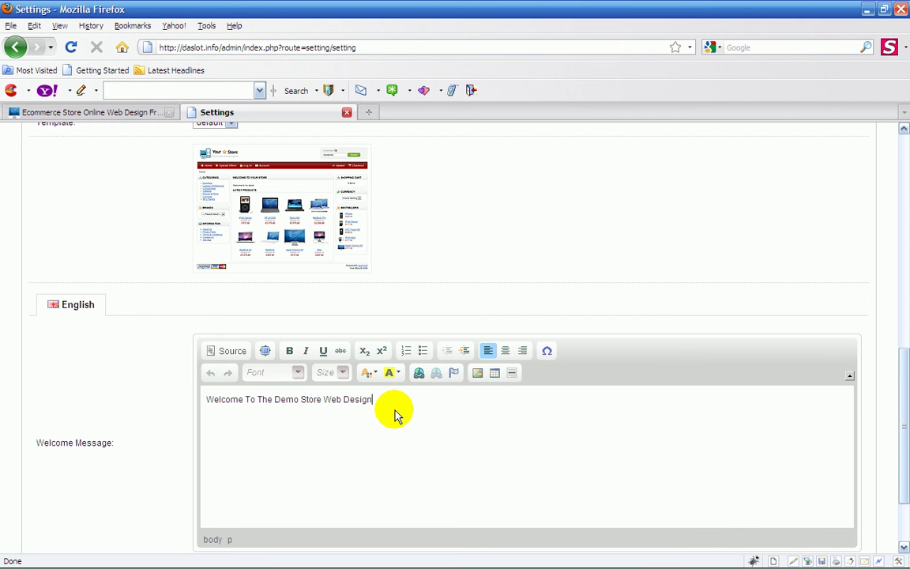
key("BackSpace")
key("BackSpace")
key("BackSpace")
key("BackSpace")
key("BackSpace")
key("BackSpace")
key("BackSpace")
key("BackSpace")
key("BackSpace")
key("BackSpace")
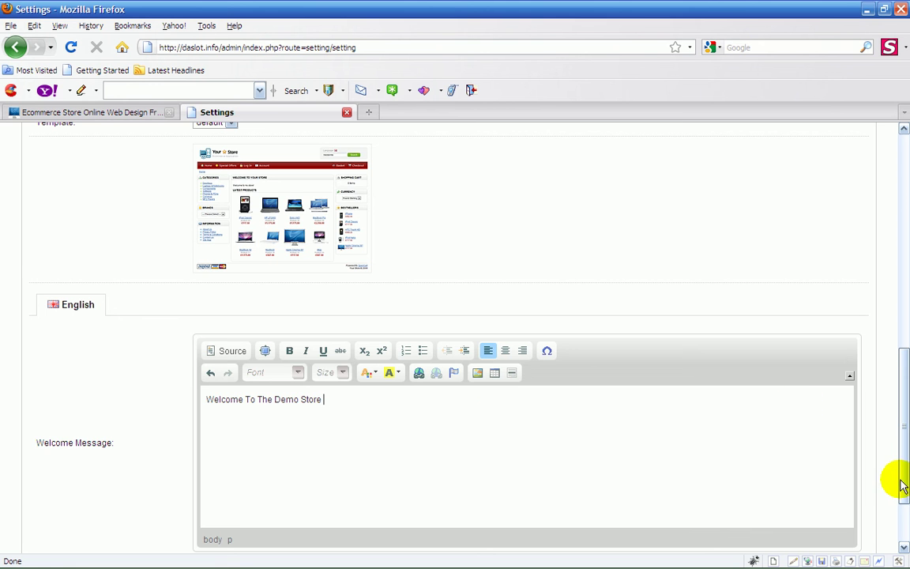
left_click_drag(903, 486, 887, 278)
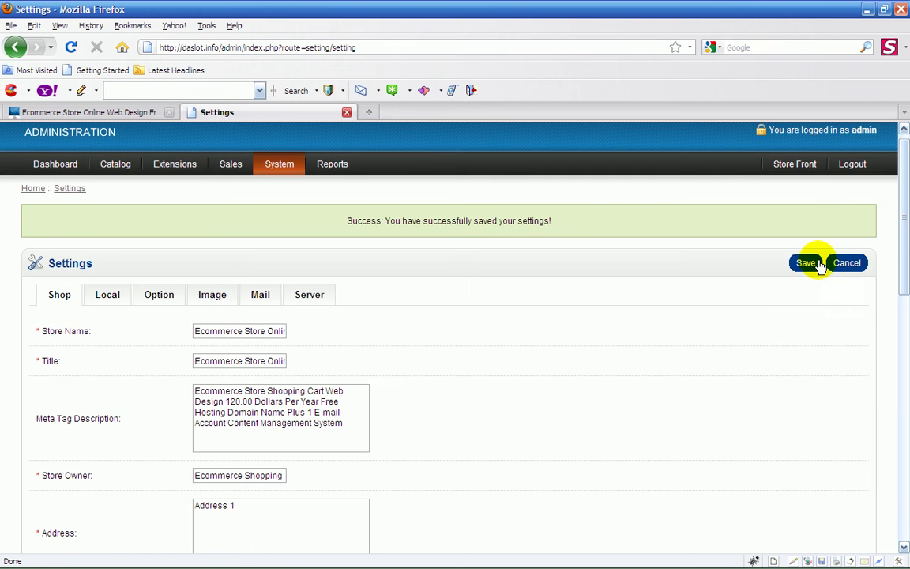
left_click(812, 265)
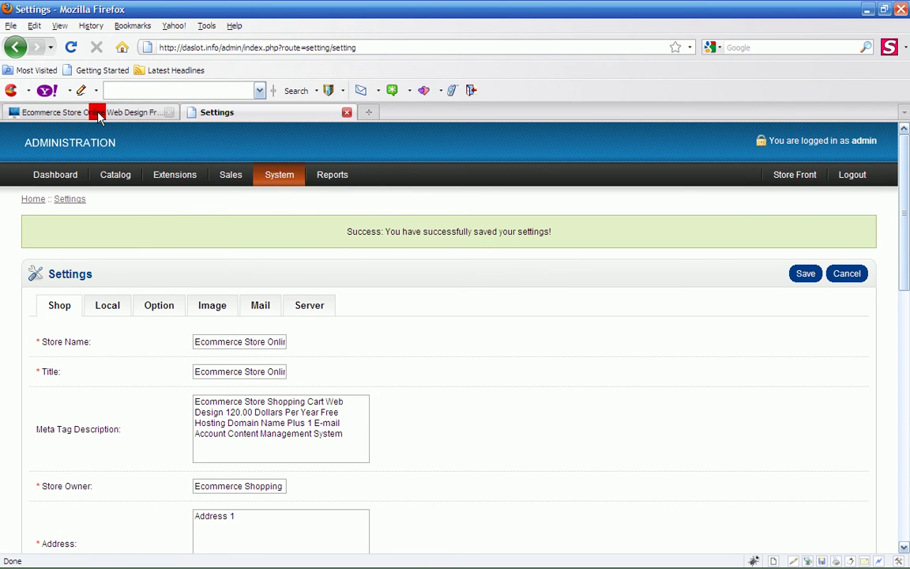
Reload the storefront and compare its 'Welcome To The Demo Store' greeting with the Settings page
left_click(98, 115)
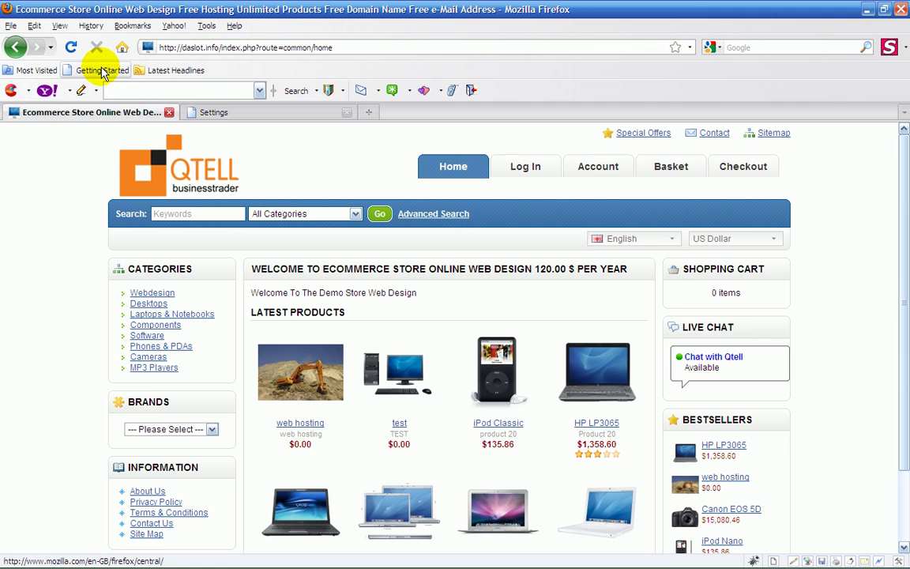
left_click(70, 48)
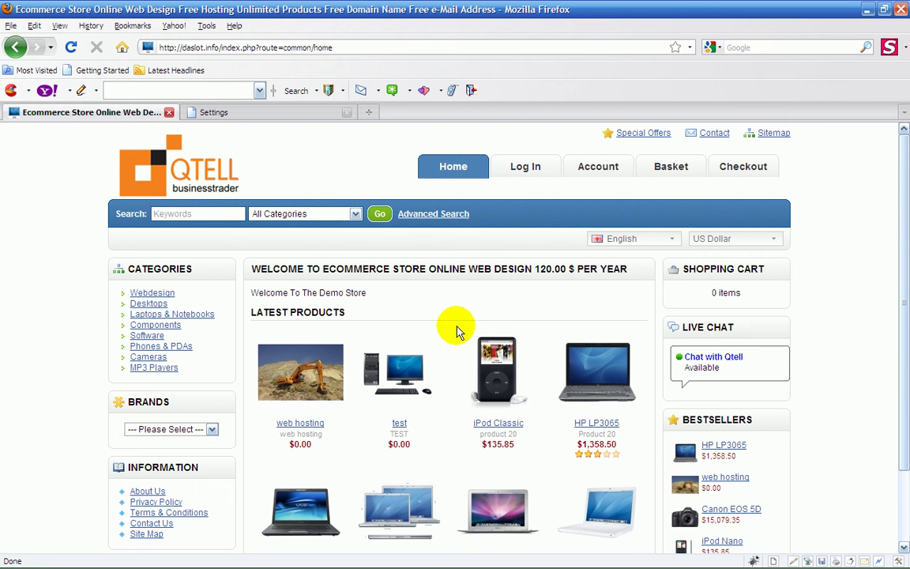
left_click(271, 114)
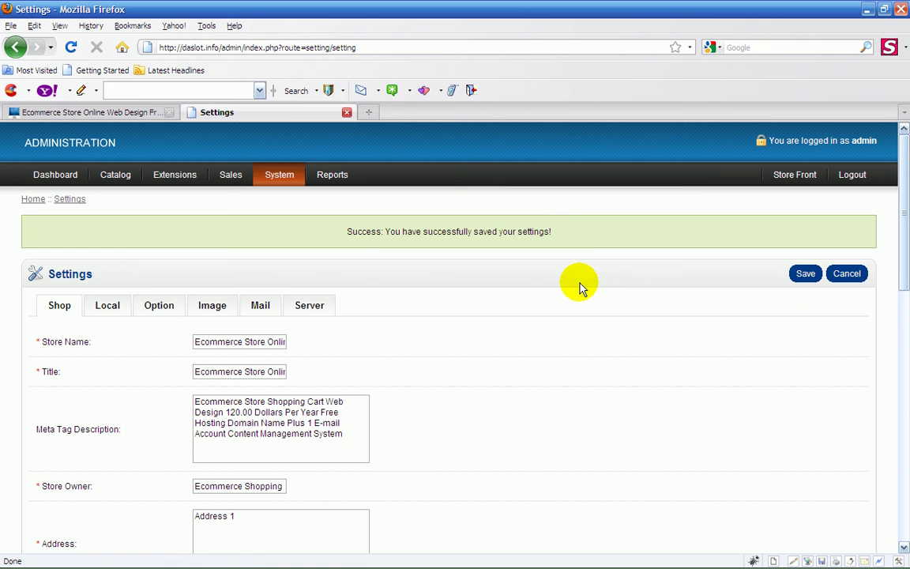
left_click(98, 112)
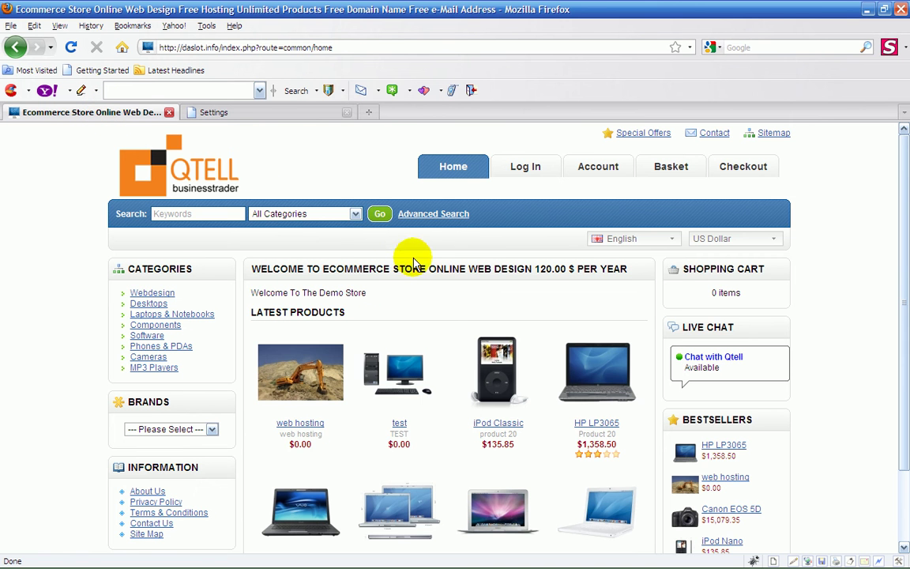
left_click(275, 109)
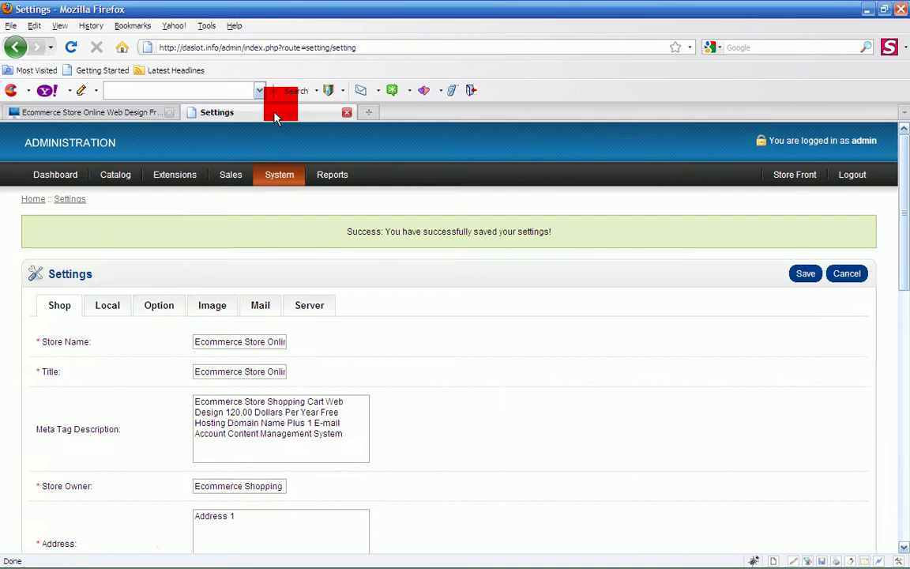
left_click(130, 115)
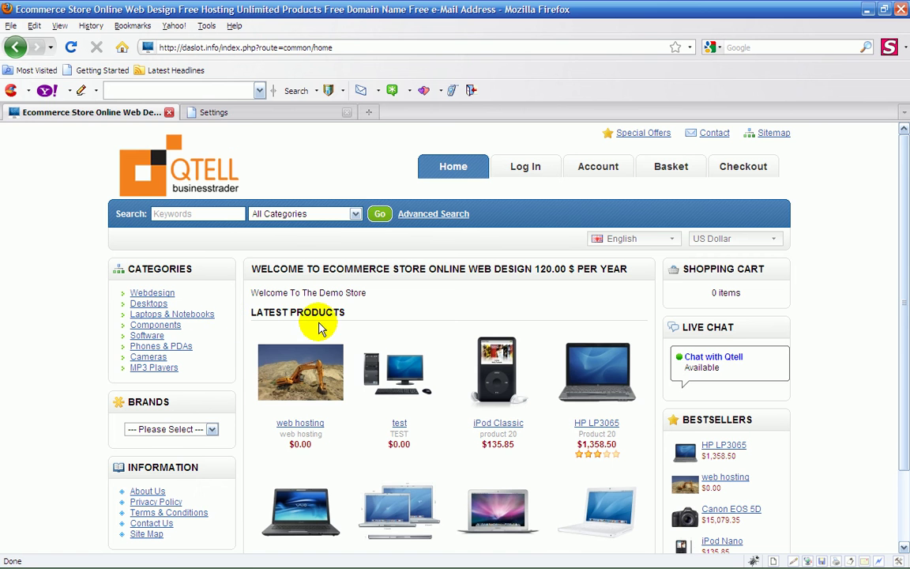
Go back to the admin Settings page and scroll through the saved store settings
left_click(235, 112)
scroll(469, 345, "down", 2)
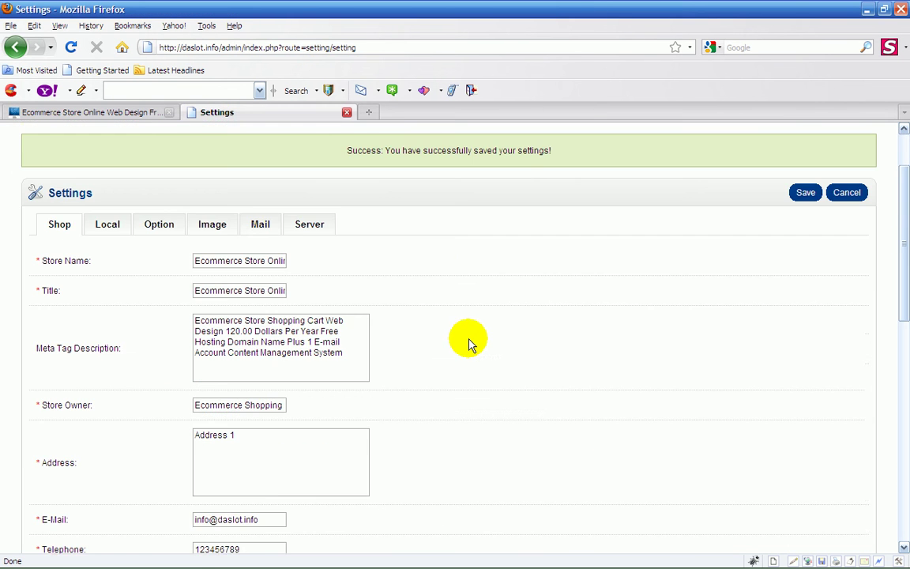
scroll(508, 330, "down", 1)
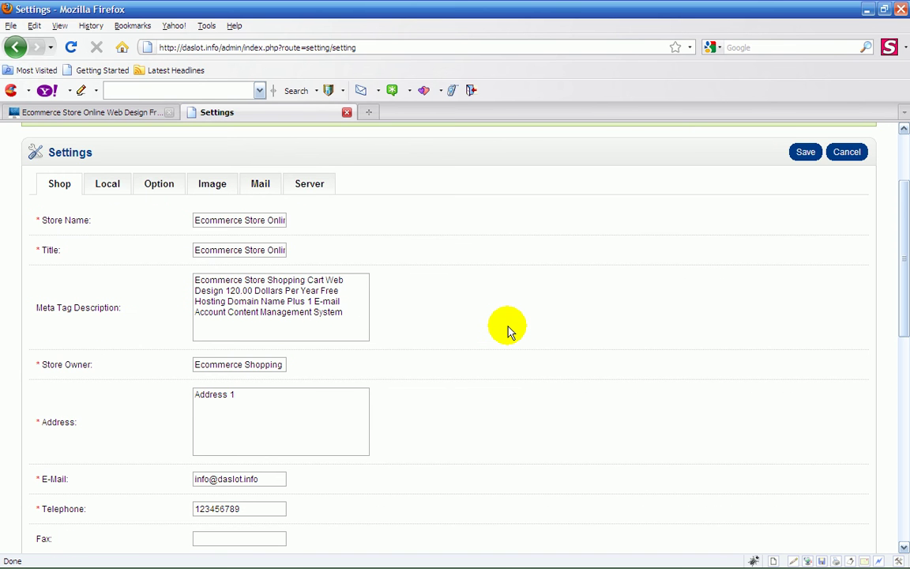
scroll(507, 329, "down", 5)
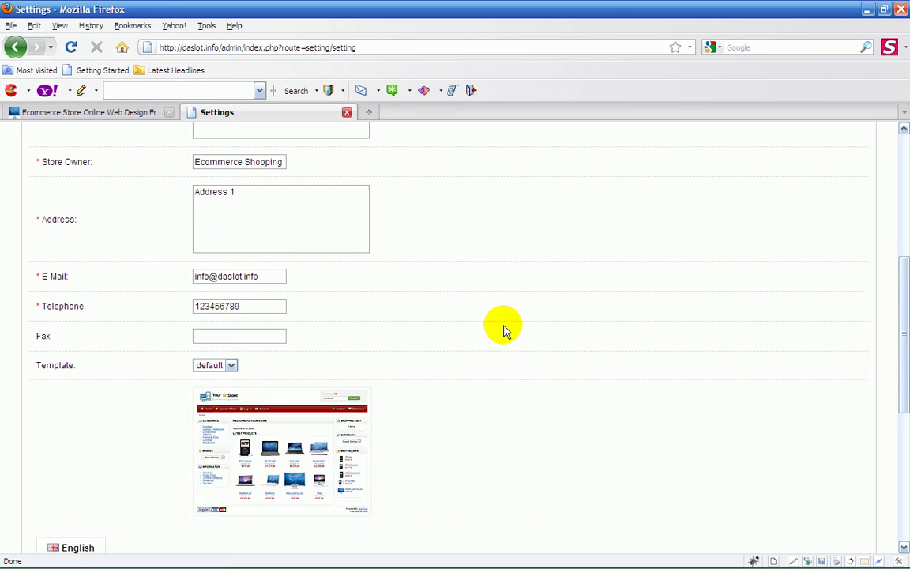
scroll(505, 330, "up", 7)
scroll(505, 330, "up", 1)
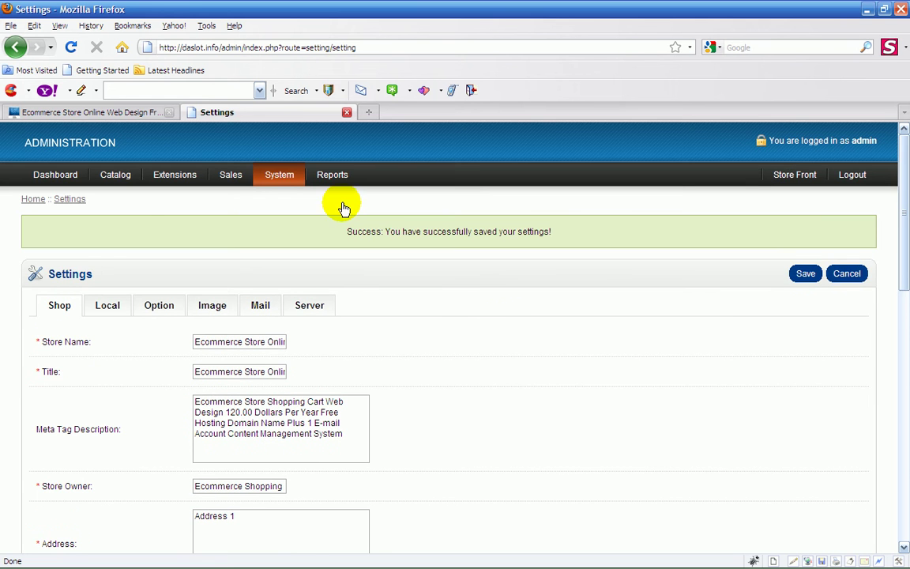
Recheck the storefront's 'Welcome To The Demo Store' message, then return to the admin Settings page
left_click(104, 115)
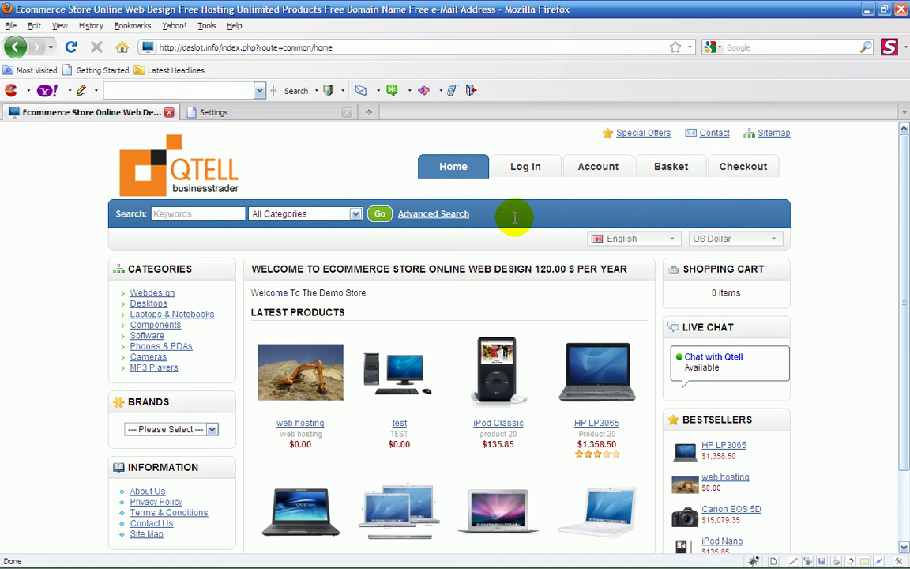
scroll(813, 269, "down", 1)
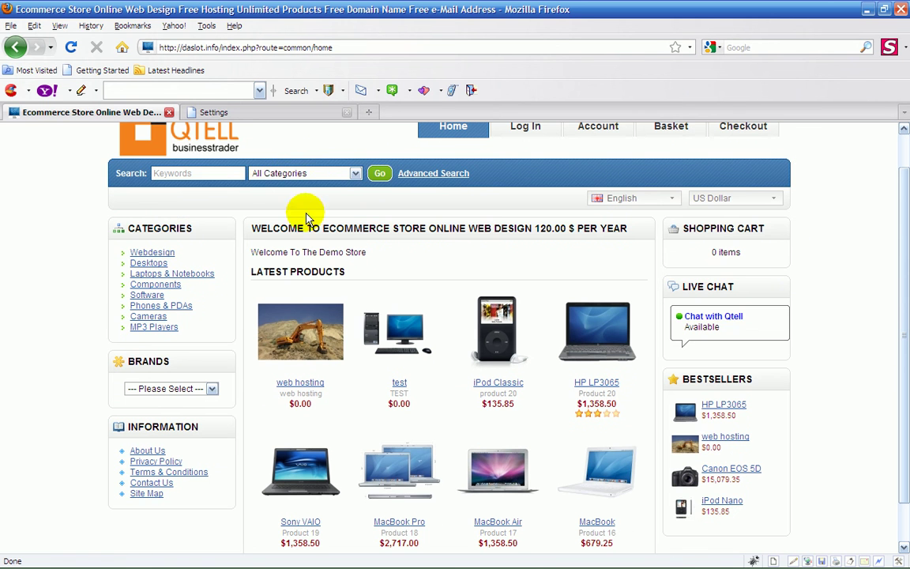
left_click(233, 112)
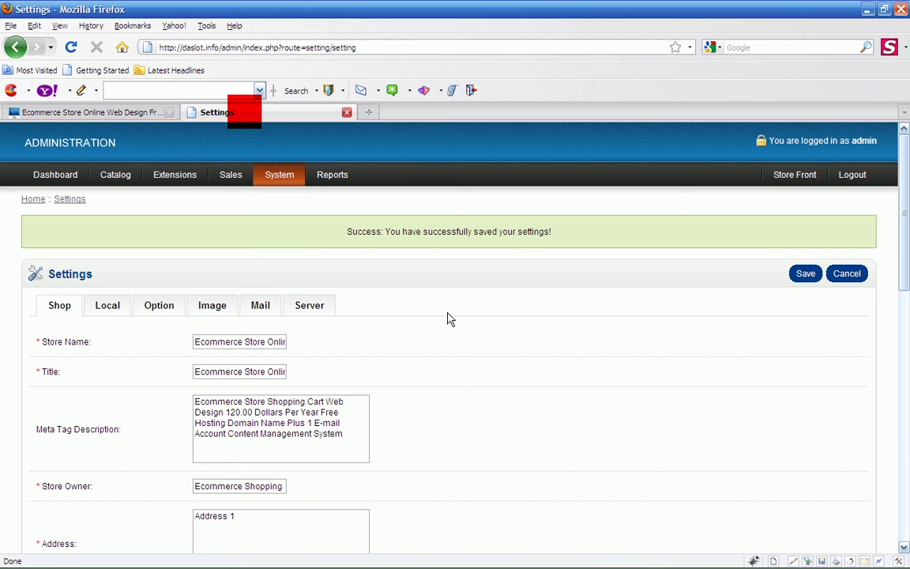